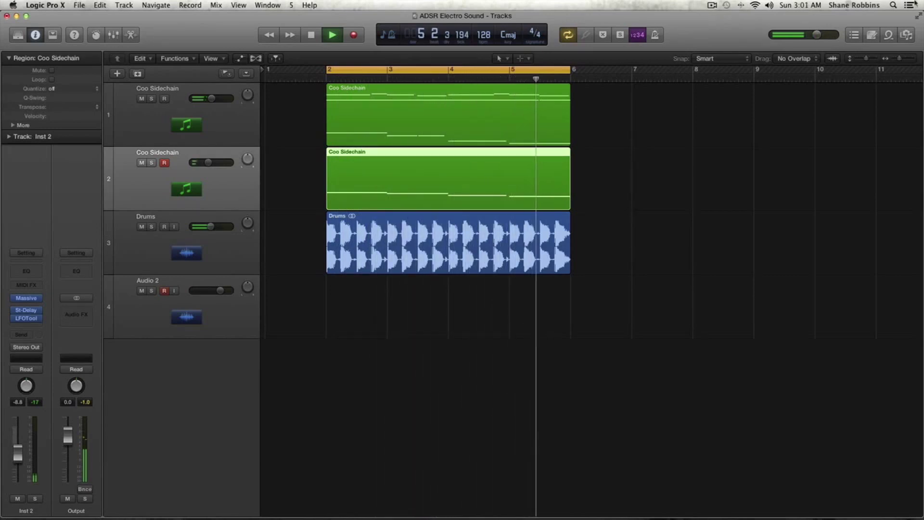
# Play the first Coo Sidechain region on its own to hear the chord part.
pyautogui.press('space')
pyautogui.click(389, 114)
pyautogui.hotkey('ctrl', 's')
pyautogui.press('space')
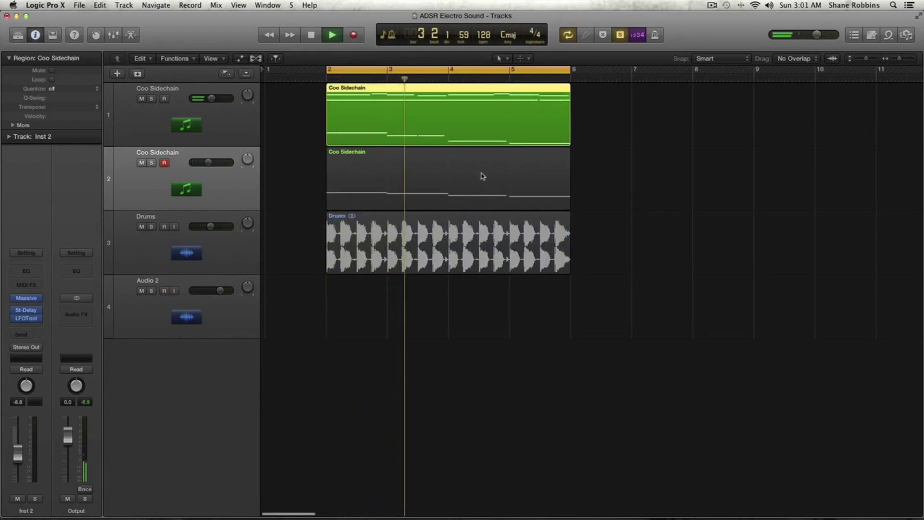
pyautogui.press('super+Down')
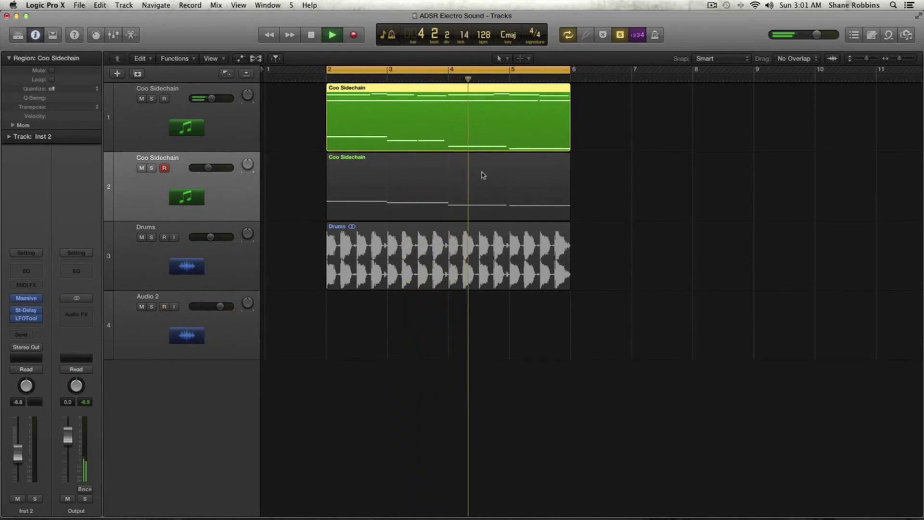
pyautogui.press('space')
pyautogui.press('super+a')
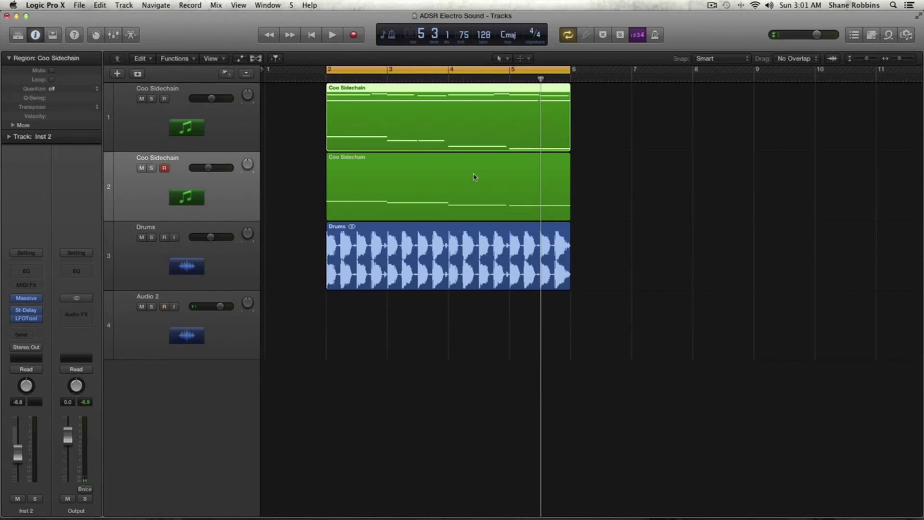
# Solo the first Coo Sidechain track's region again, play it with enlarged tracks, and inspect the track's LFOTool settings.
pyautogui.click(258, 132)
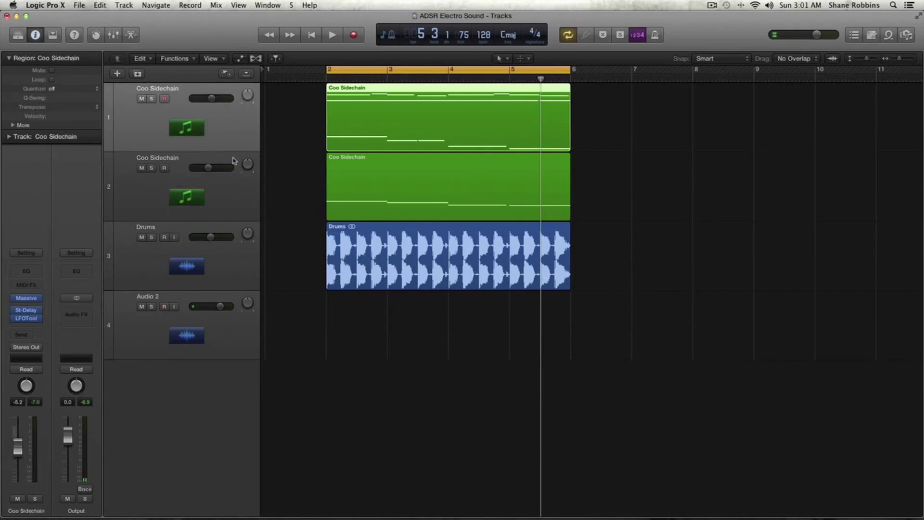
pyautogui.press('s')
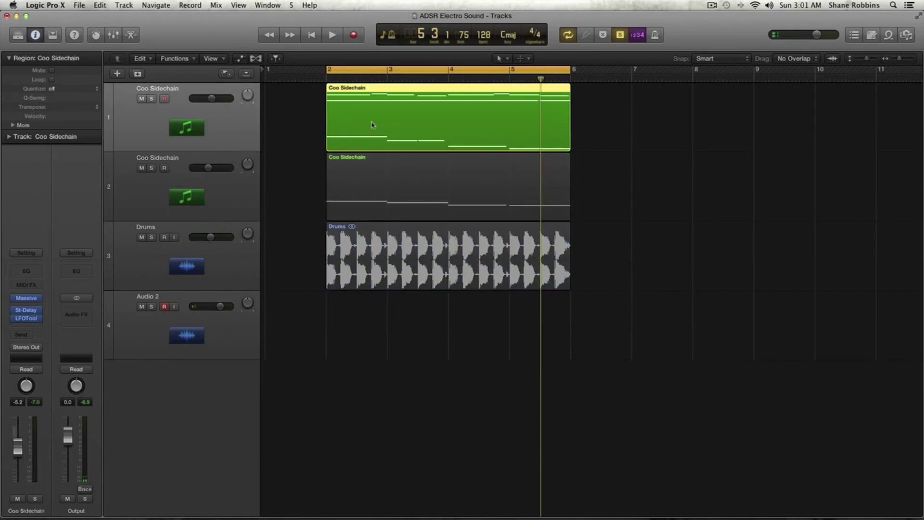
pyautogui.press('super+Down')
pyautogui.press('super+Down')
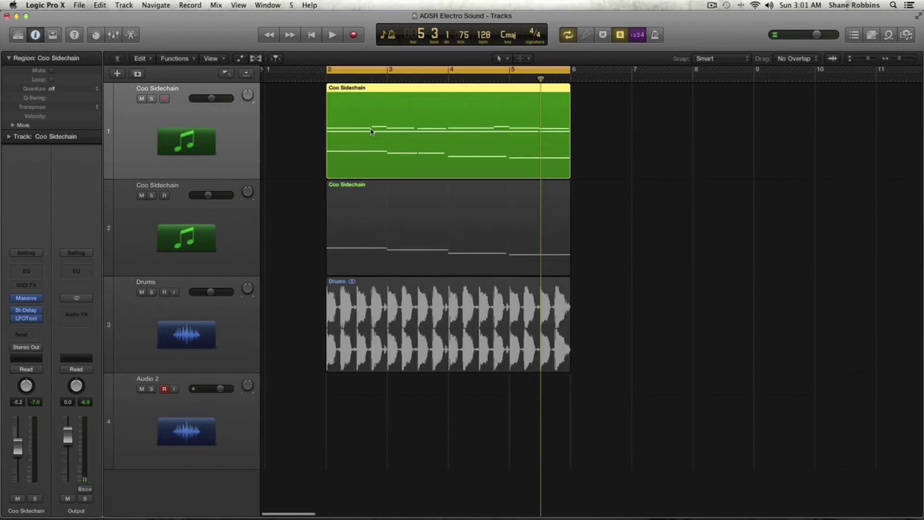
pyautogui.press('space')
pyautogui.moveTo(22, 311)
pyautogui.click(26, 318)
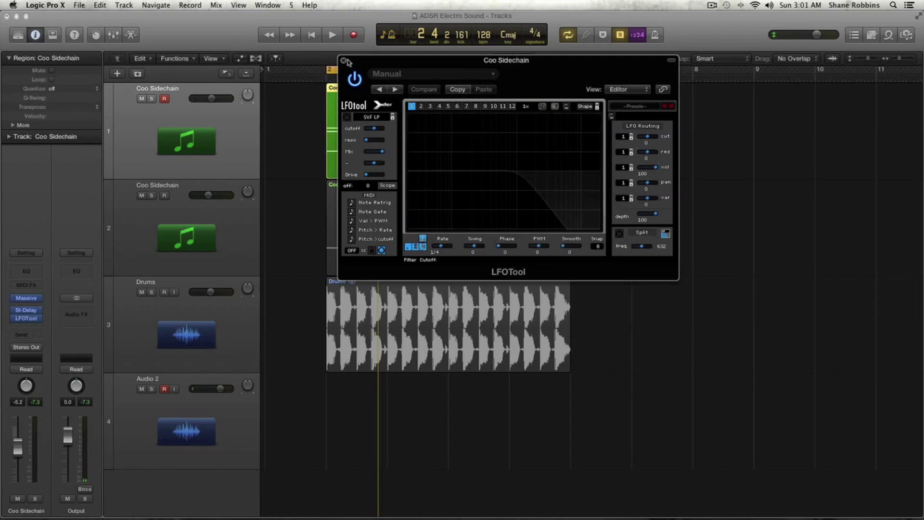
pyautogui.click(343, 61)
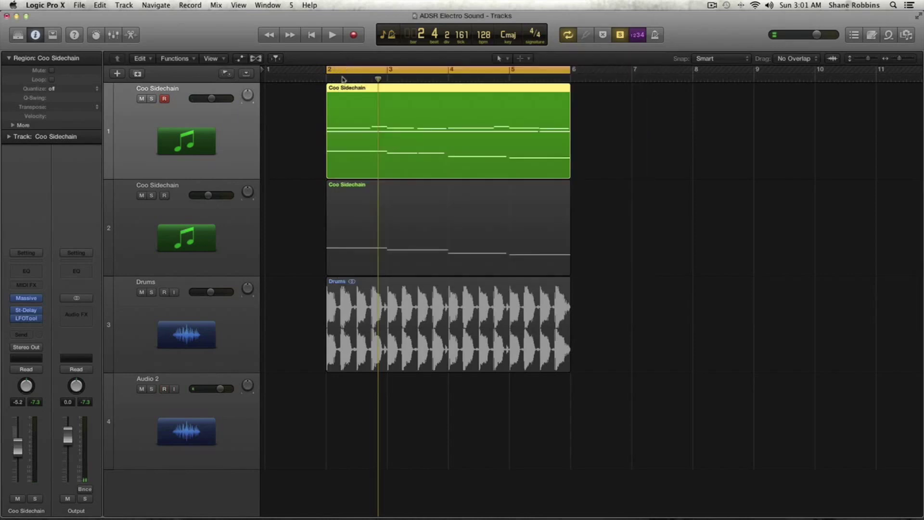
# Play the second Coo Sidechain region soloed to hear the lower part.
pyautogui.click(214, 237)
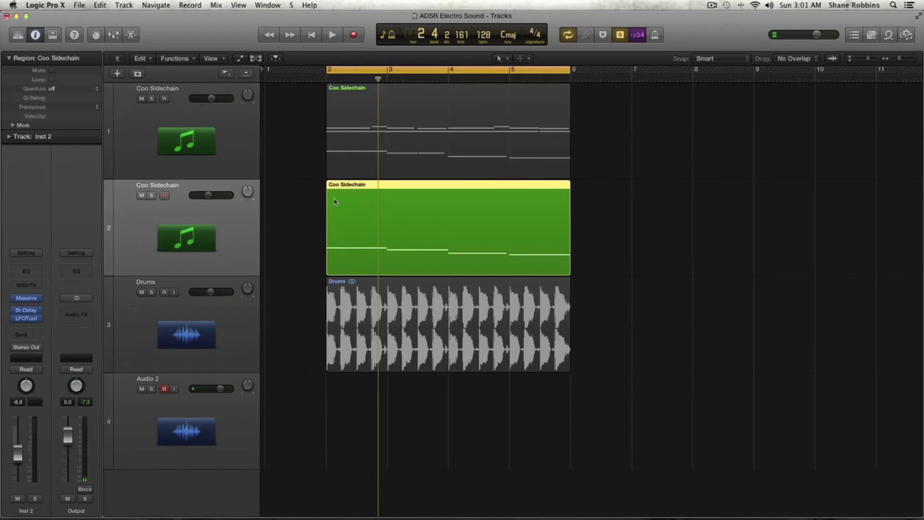
pyautogui.press('space')
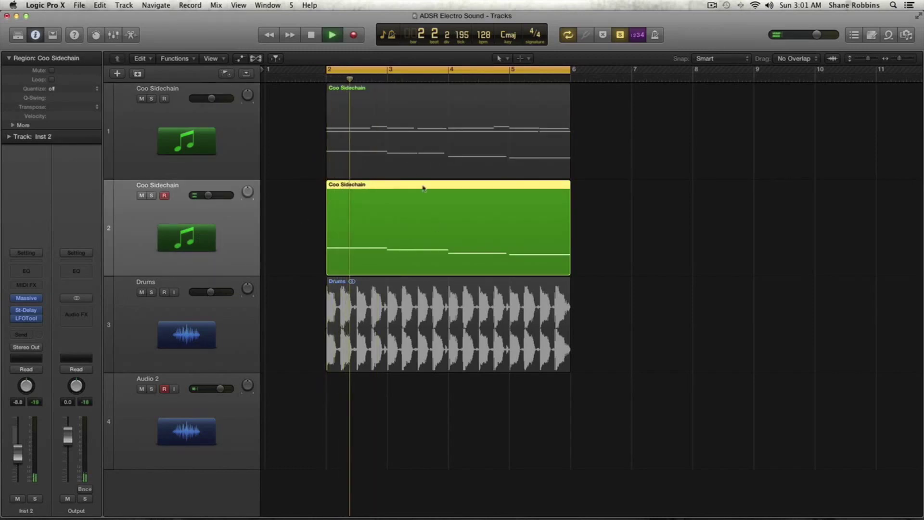
pyautogui.press('space')
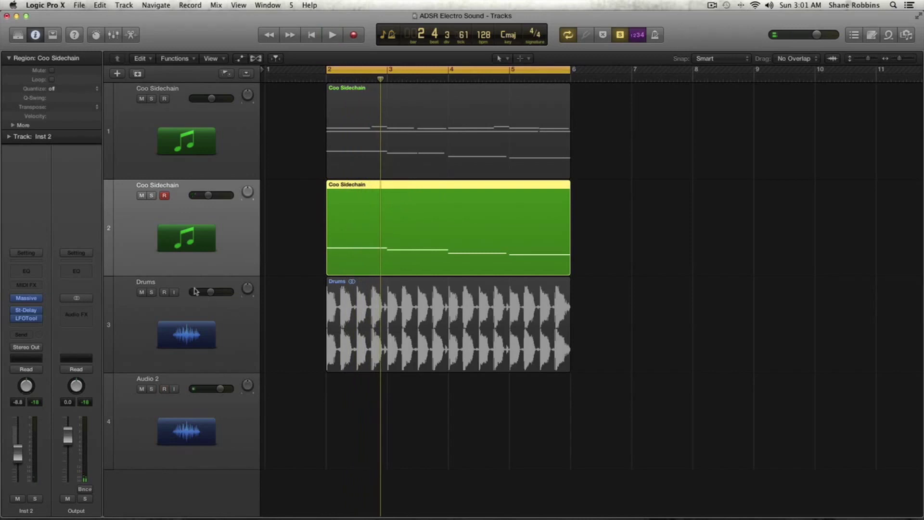
# Turn solo off and play both Coo Sidechain parts together with the drums.
pyautogui.press('super+a')
pyautogui.press('space')
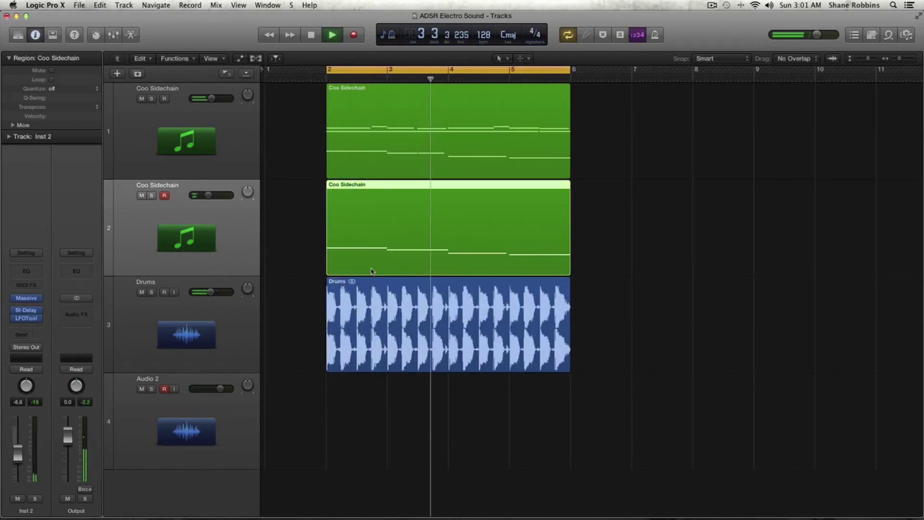
pyautogui.press('space')
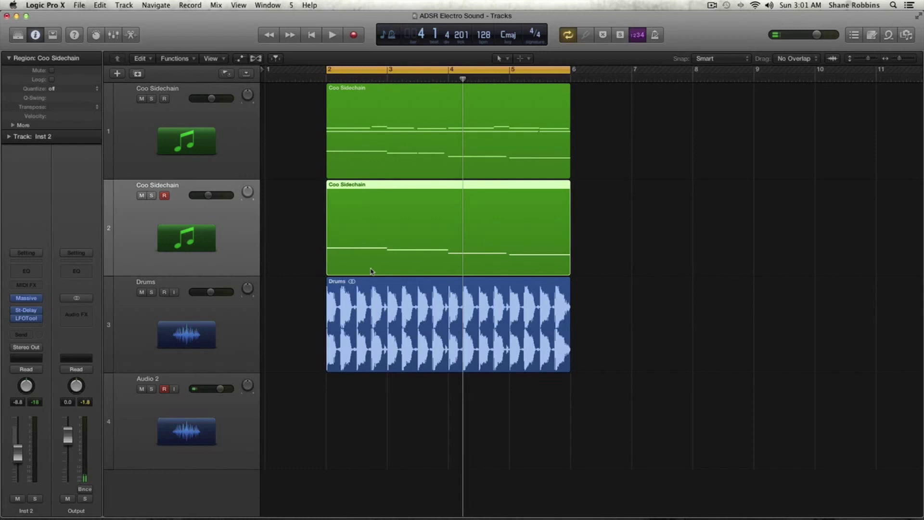
# Examine the Massive patch on the first Coo Sidechain track while the full arrangement plays.
pyautogui.click(218, 162)
pyautogui.scroll(-2, 279, 202)
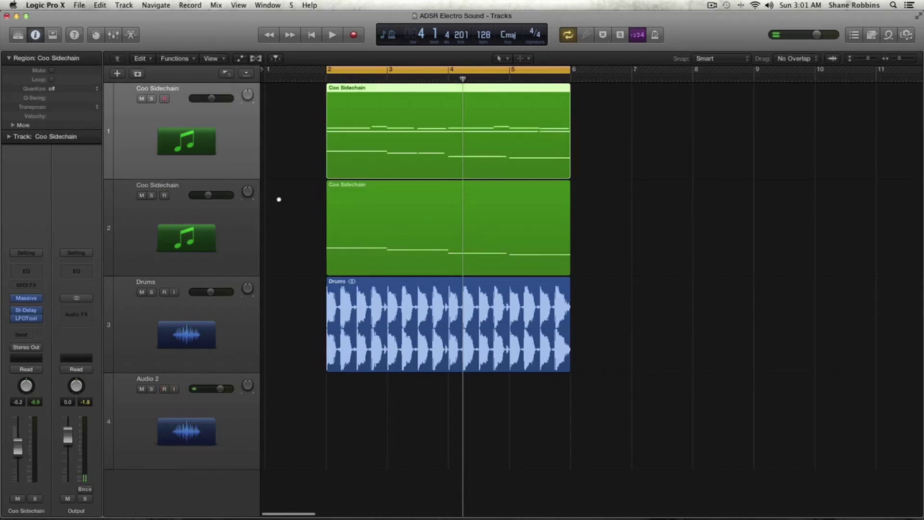
pyautogui.press('space')
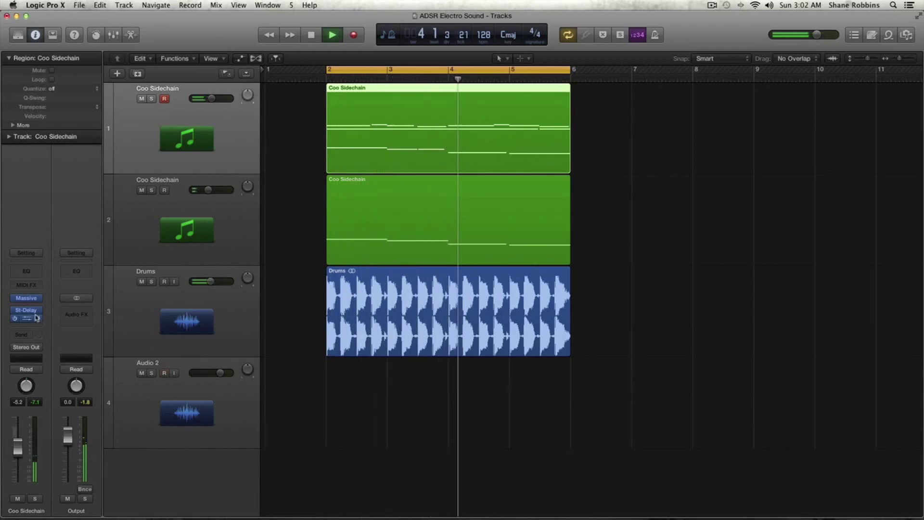
pyautogui.click(26, 298)
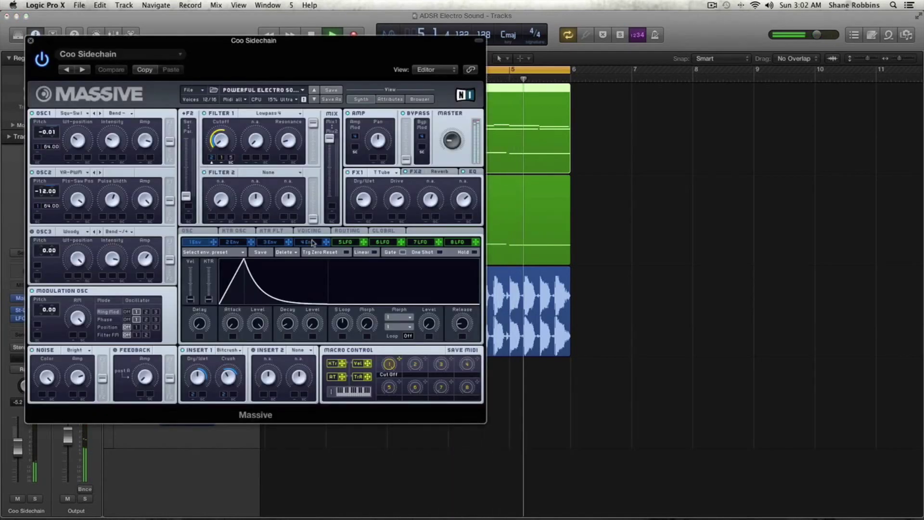
pyautogui.click(395, 385)
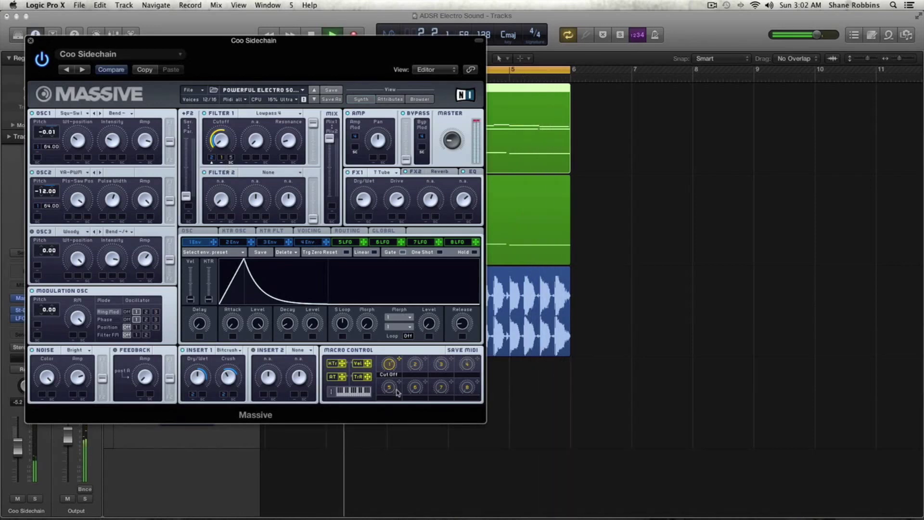
pyautogui.press('space')
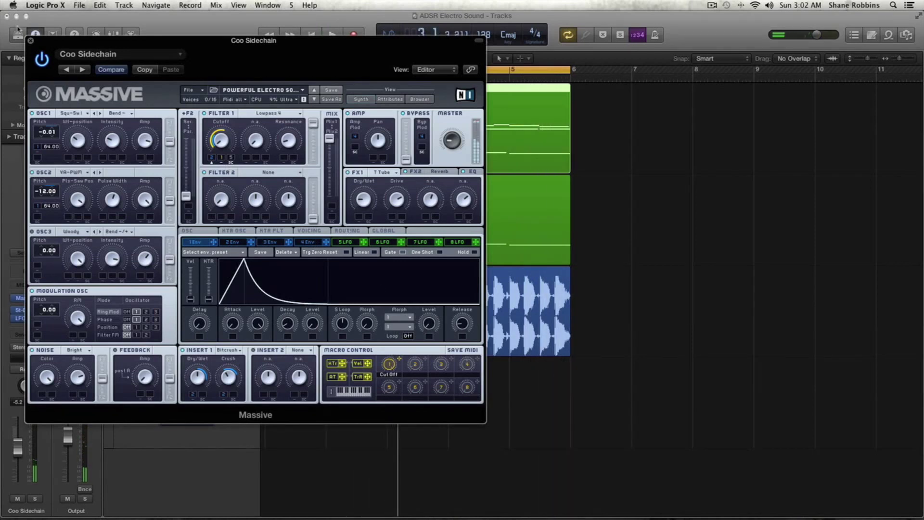
pyautogui.click(30, 41)
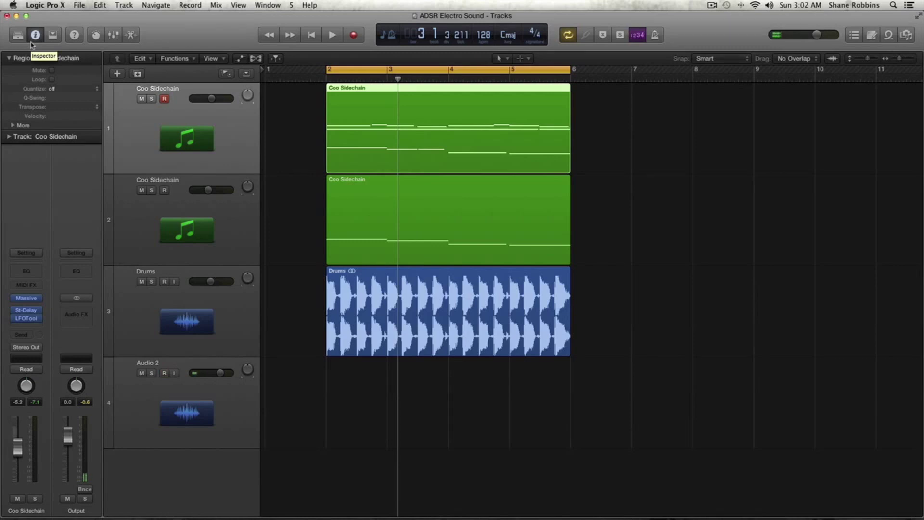
# Duplicate the first Coo Sidechain track with its settings and place the copy between the second Coo Sidechain track and Drums.
pyautogui.click(231, 214)
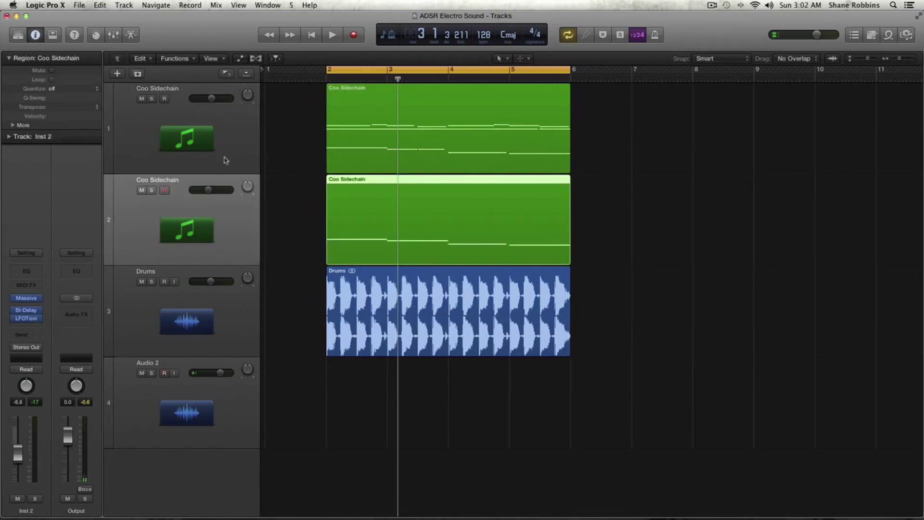
pyautogui.click(226, 138)
pyautogui.press('super+d')
pyautogui.moveTo(146, 213); pyautogui.dragTo(151, 330)
# Reset Massive on the duplicated track to a blank new sound.
pyautogui.moveTo(18, 321)
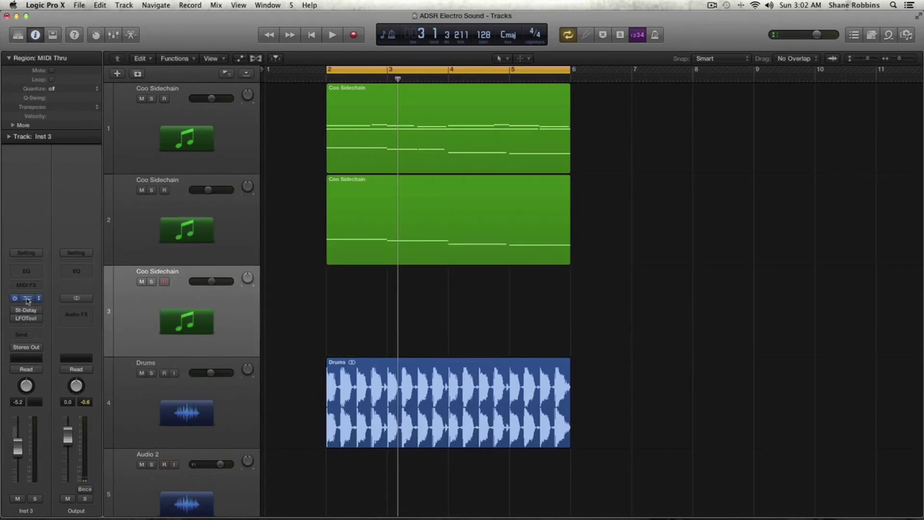
pyautogui.click(28, 299)
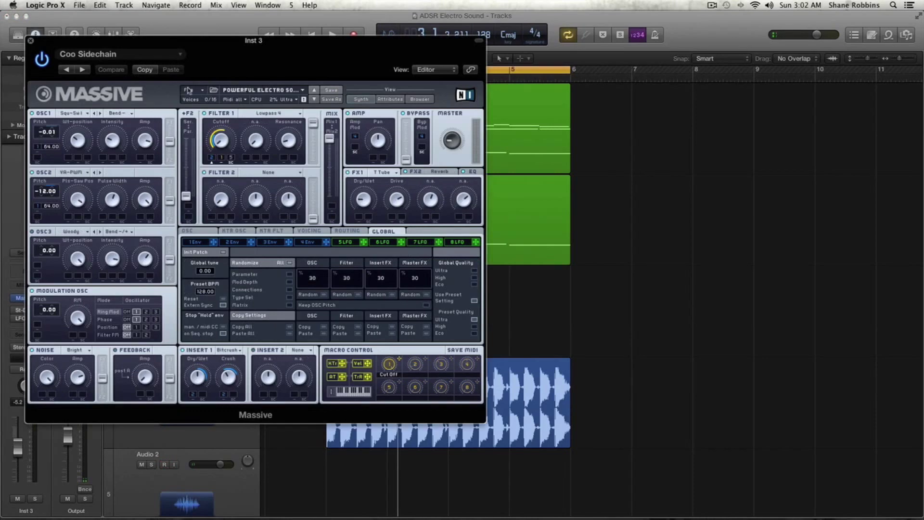
pyautogui.click(189, 91)
pyautogui.click(191, 90)
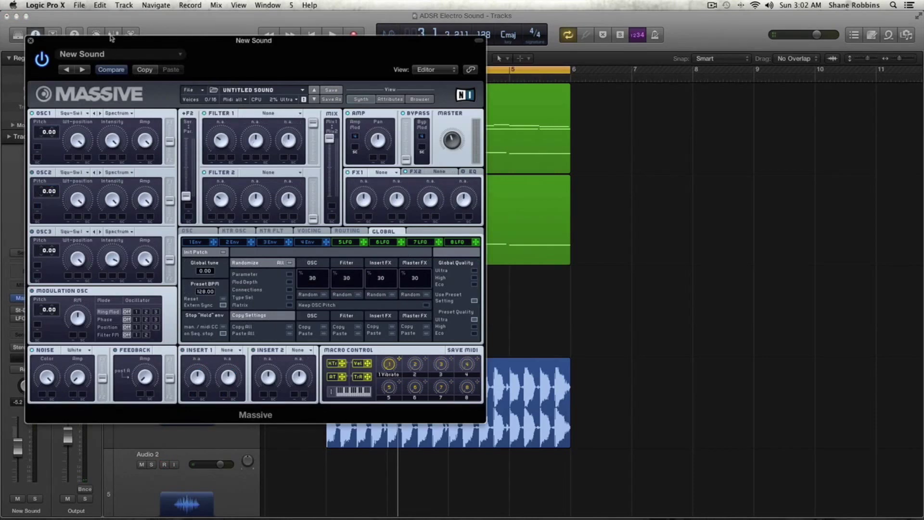
# Copy the first Coo Sidechain region onto the New Sound track and mute both original Coo Sidechain regions.
pyautogui.moveTo(111, 39); pyautogui.dragTo(642, 53)
pyautogui.click(387, 152)
pyautogui.moveTo(388, 152); pyautogui.dragTo(388, 336)
pyautogui.moveTo(299, 130); pyautogui.dragTo(380, 197)
pyautogui.hotkey('ctrl', 'm')
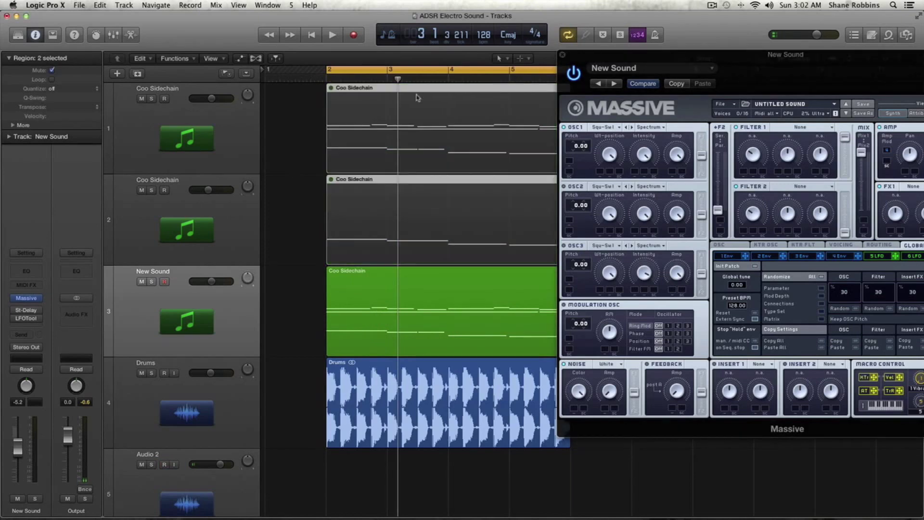
# Play the default Massive sound with the drums and lower the New Sound track's volume to -6.4.
pyautogui.moveTo(572, 64); pyautogui.dragTo(330, 100)
pyautogui.press('space')
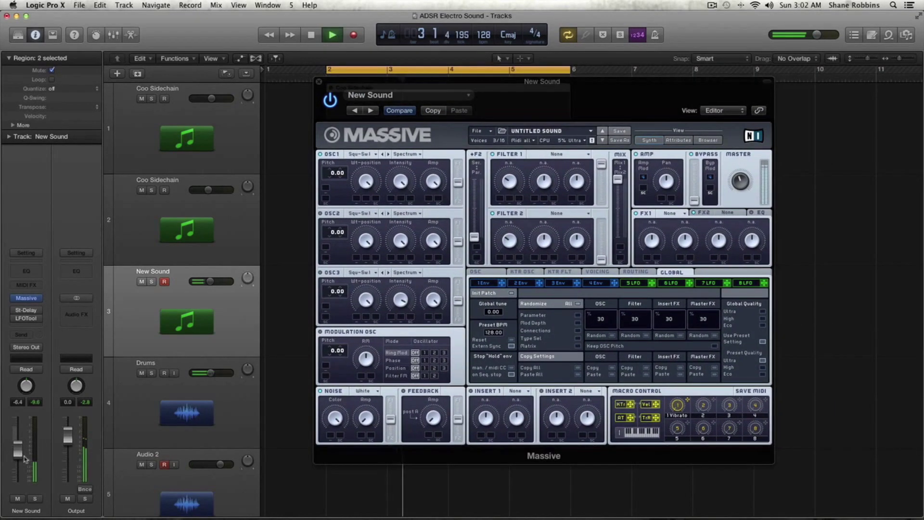
pyautogui.press('space')
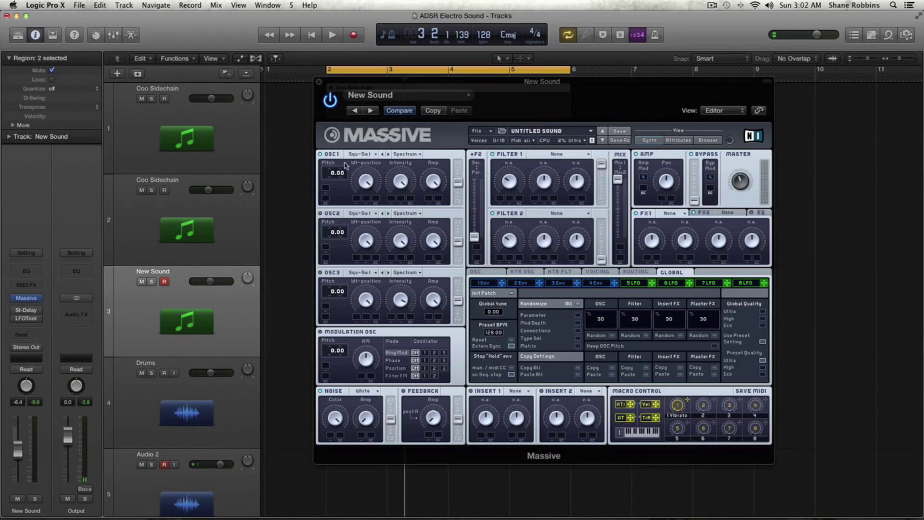
# Set OSC1's pitch to -0.01, and give OSC2 a pitch of -12.00 and the VA-PWM wavetable.
pyautogui.moveTo(343, 176); pyautogui.dragTo(343, 177)
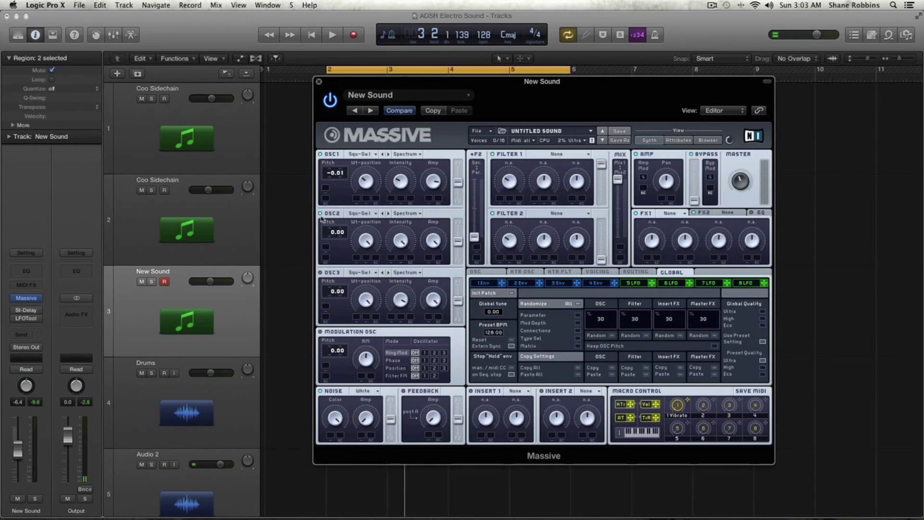
pyautogui.moveTo(335, 232); pyautogui.dragTo(333, 246)
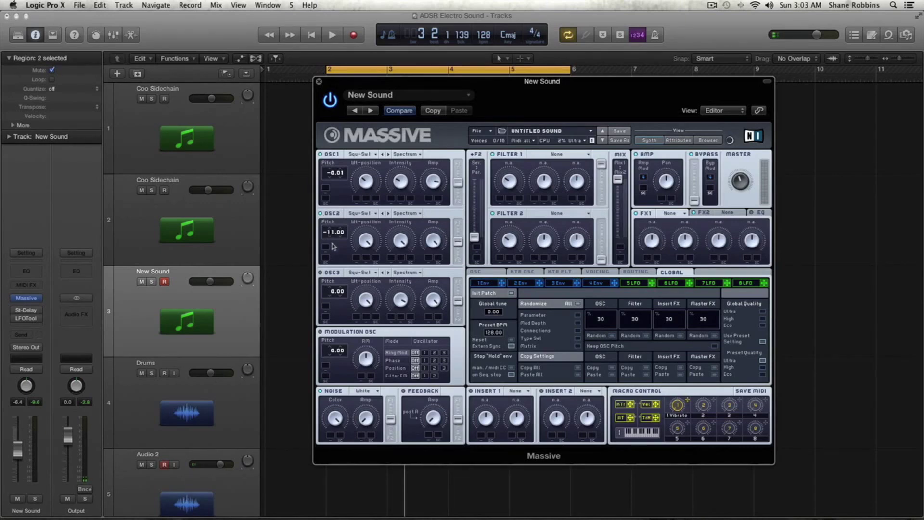
pyautogui.click(377, 212)
pyautogui.click(367, 223)
# Enable the modulation oscillator, route its ring mod and phase modulation to oscillator 1, and audition the sound.
pyautogui.click(320, 332)
pyautogui.click(424, 353)
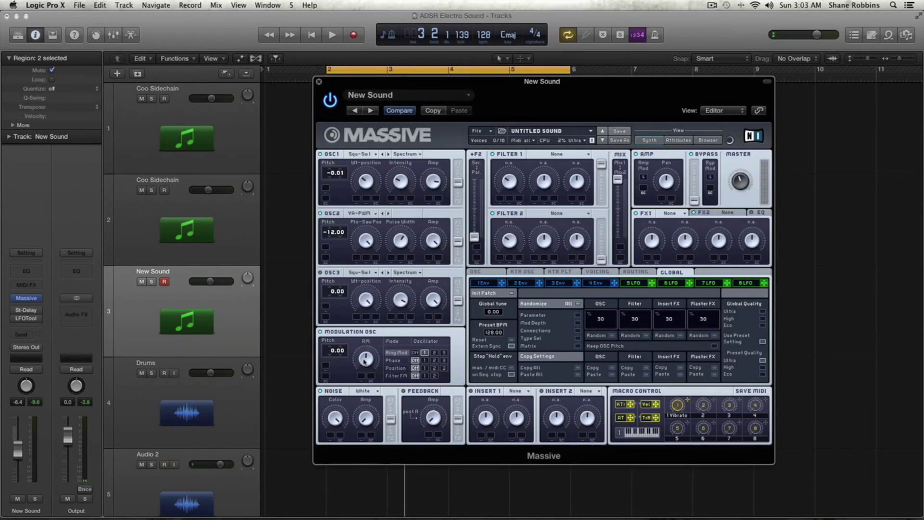
pyautogui.press('space')
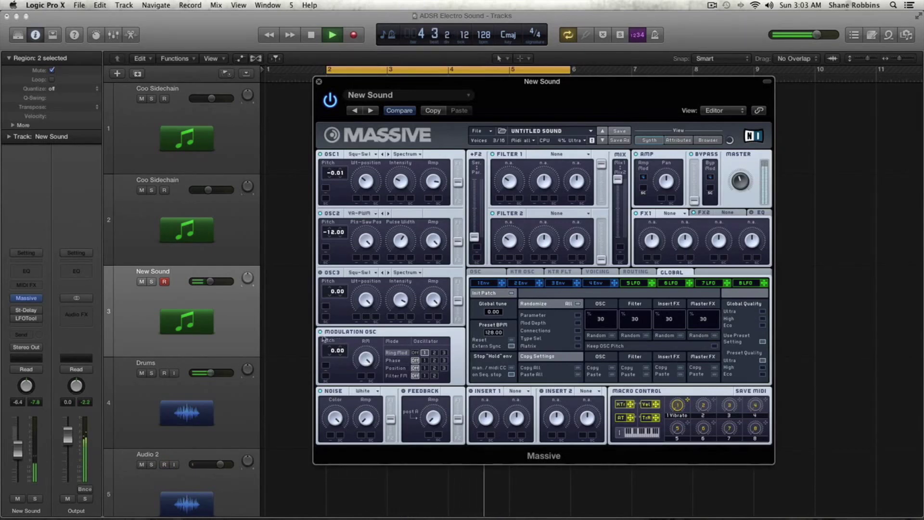
pyautogui.press('space')
pyautogui.click(425, 360)
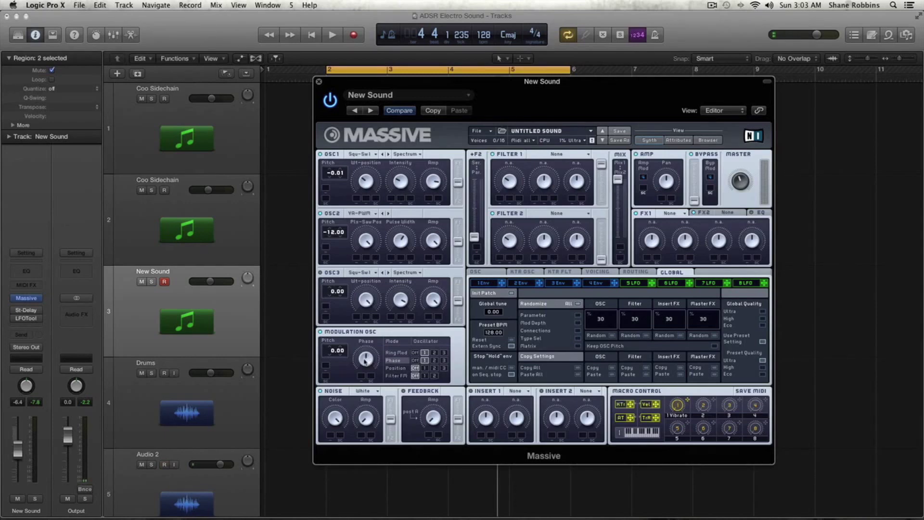
# Set the noise type to Bright, raise the noise amp, and play the result.
pyautogui.click(360, 391)
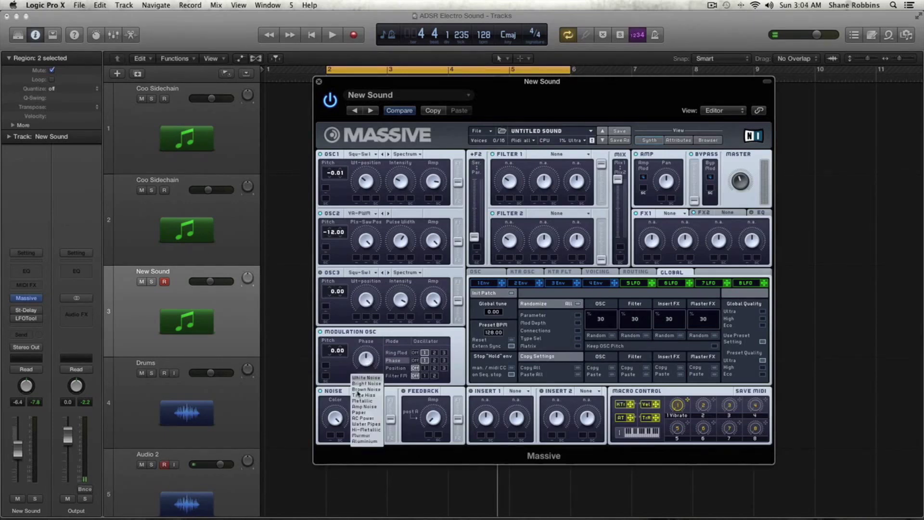
pyautogui.click(366, 383)
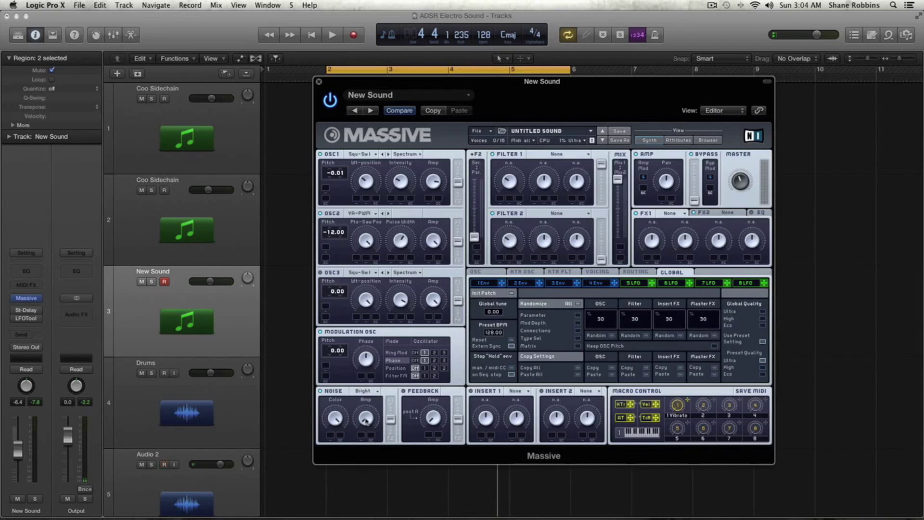
pyautogui.press('space')
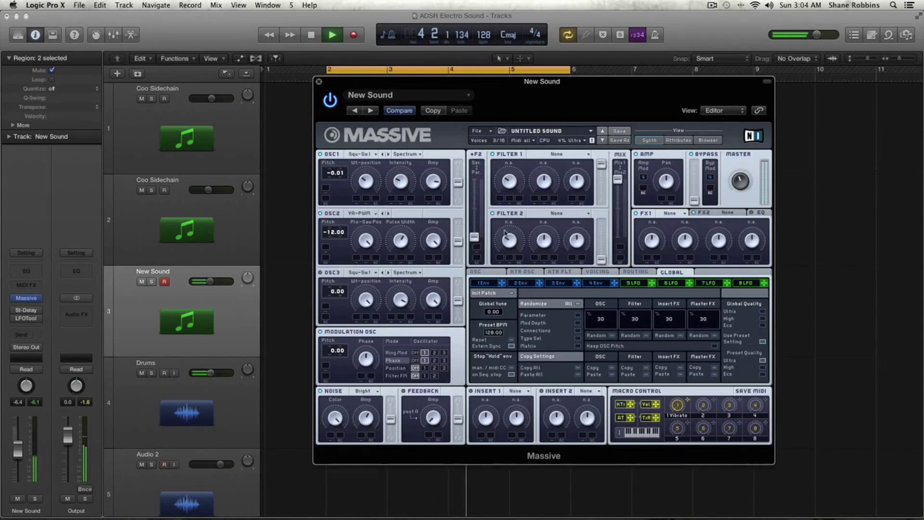
pyautogui.press('space')
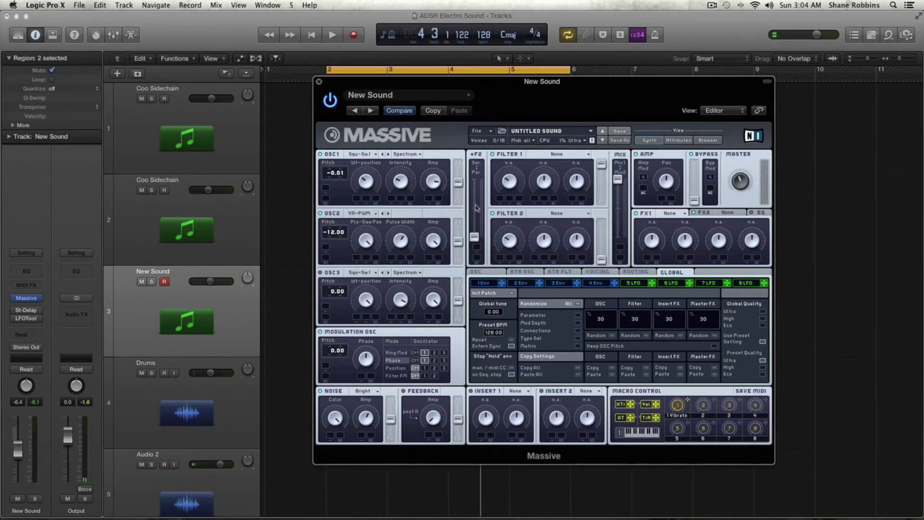
# Set Filter 1 to Lowpass 4 and turn its cutoff down.
pyautogui.click(564, 155)
pyautogui.click(539, 166)
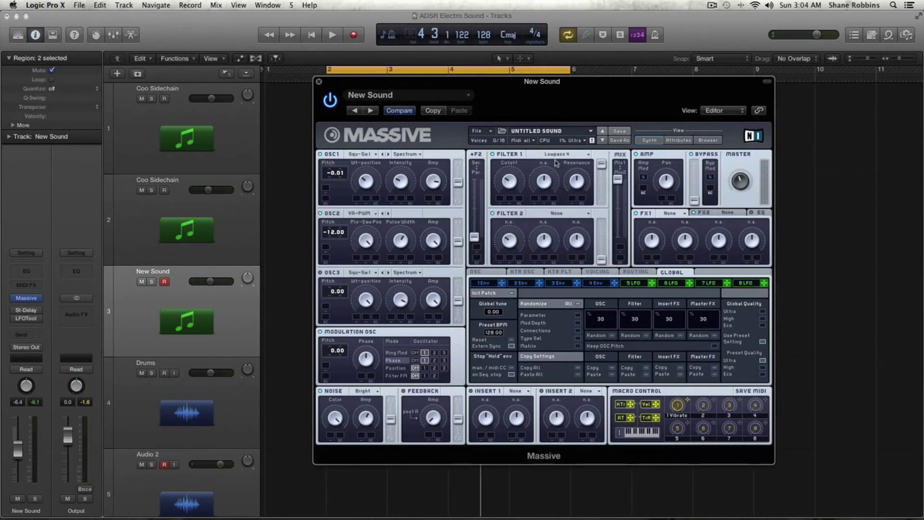
pyautogui.moveTo(516, 181); pyautogui.dragTo(521, 202)
# Clear macro 1, name it Cut Off and assign it to the Filter 1 cutoff.
pyautogui.rightClick(687, 403)
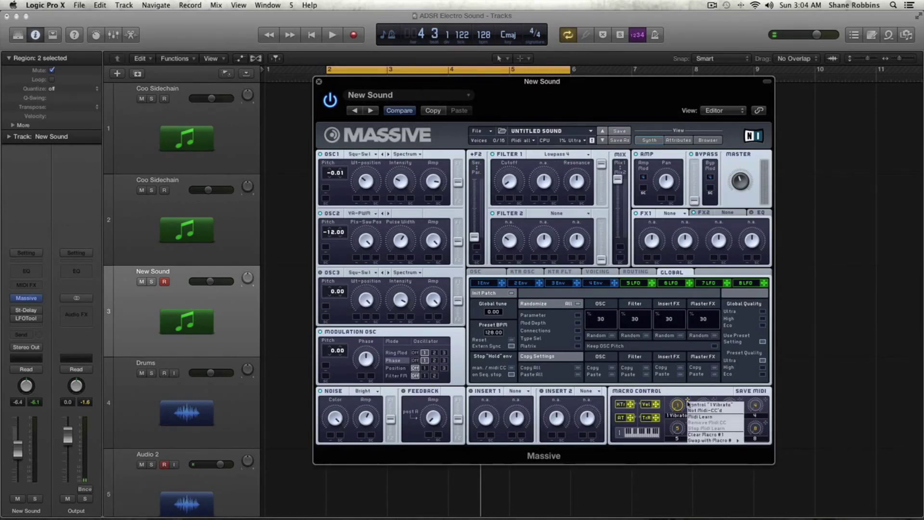
pyautogui.click(716, 433)
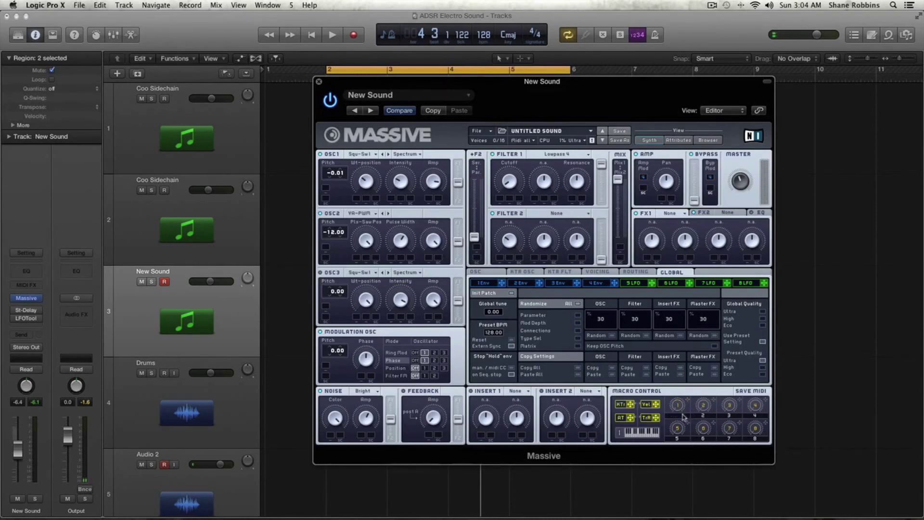
pyautogui.write('Cut Off')
pyautogui.moveTo(688, 404); pyautogui.dragTo(510, 169)
# Play the chord part with the drums to hear the macro-controlled filter cutoff.
pyautogui.press('space')
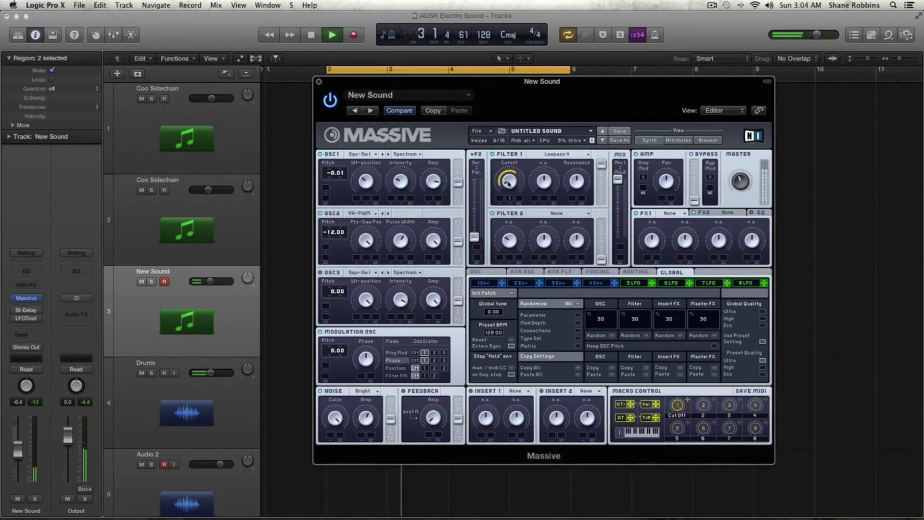
pyautogui.press('space')
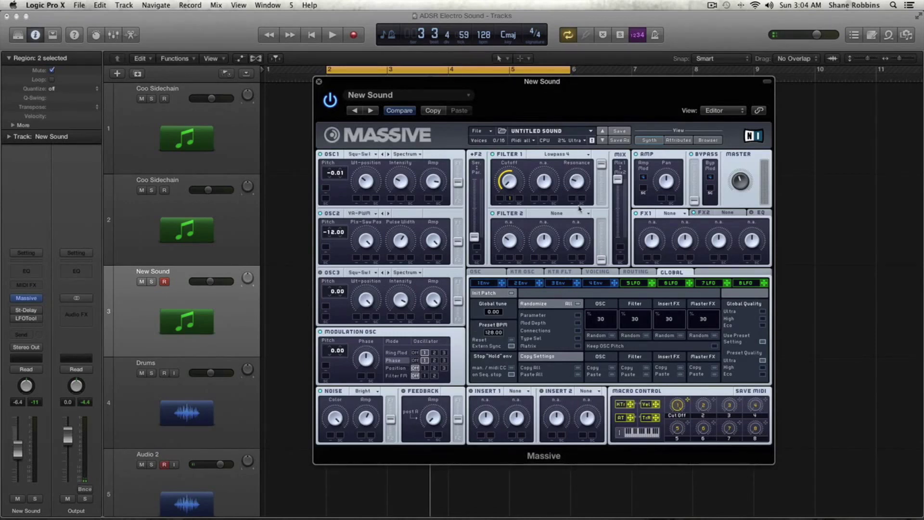
pyautogui.press('space')
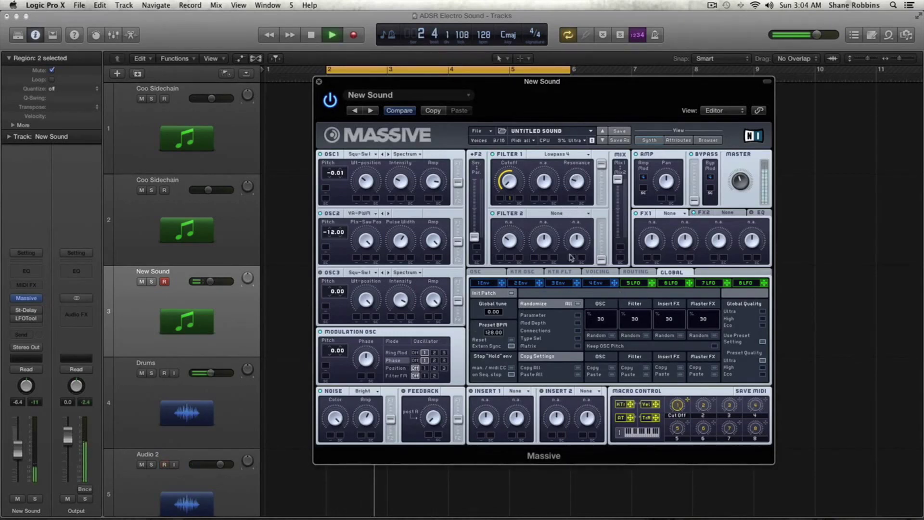
pyautogui.press('space')
# Shape envelope 1 with a short attack, a short decay and a lower decay level.
pyautogui.click(483, 282)
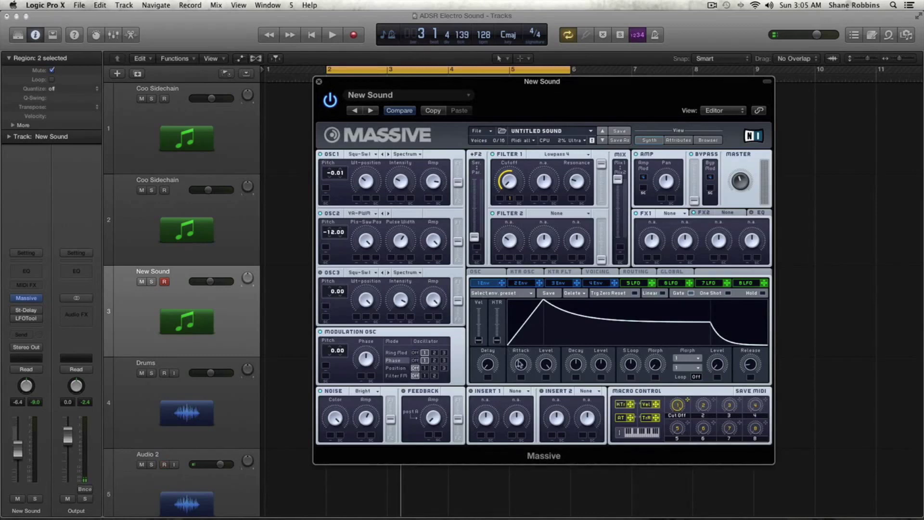
pyautogui.moveTo(518, 362); pyautogui.dragTo(519, 370)
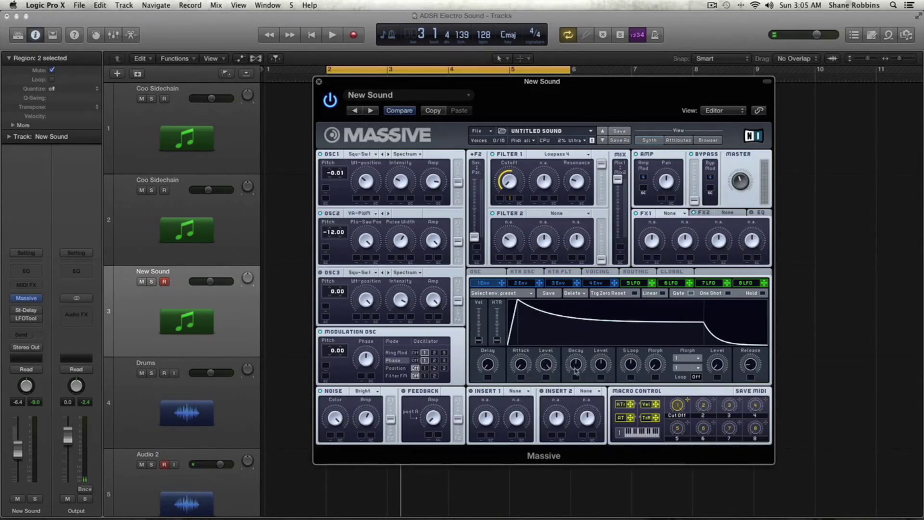
pyautogui.moveTo(575, 365); pyautogui.dragTo(607, 426)
pyautogui.moveTo(601, 366); pyautogui.dragTo(602, 436)
pyautogui.moveTo(586, 370); pyautogui.dragTo(581, 366)
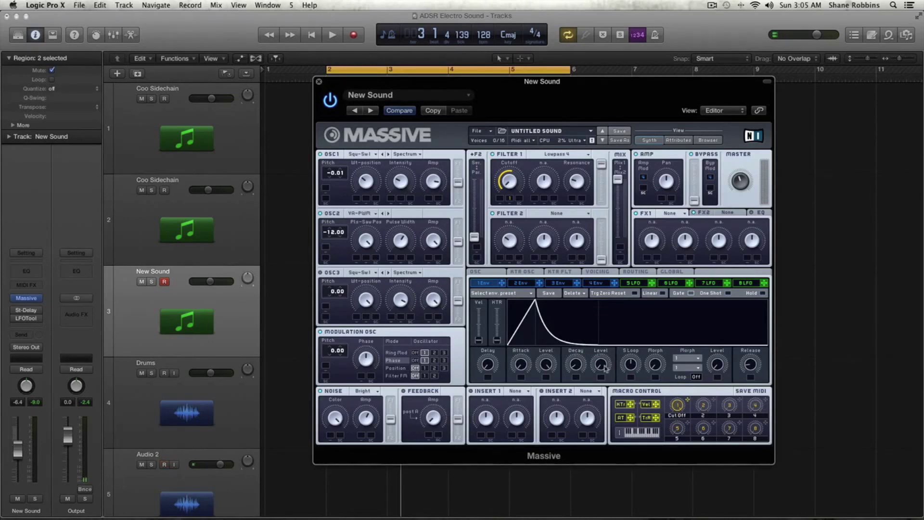
pyautogui.moveTo(606, 369); pyautogui.dragTo(602, 337)
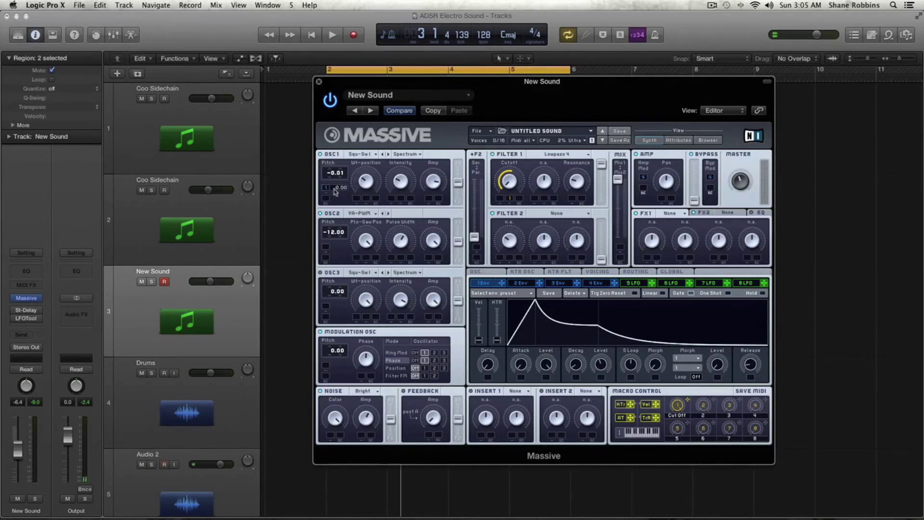
# Modulate OSC1's pitch with envelope 1 by 64.00, and adjust the envelope's decay and level while auditioning, ending with the level at zero.
pyautogui.moveTo(327, 192); pyautogui.dragTo(326, 122)
pyautogui.moveTo(601, 364); pyautogui.dragTo(598, 337)
pyautogui.press('space')
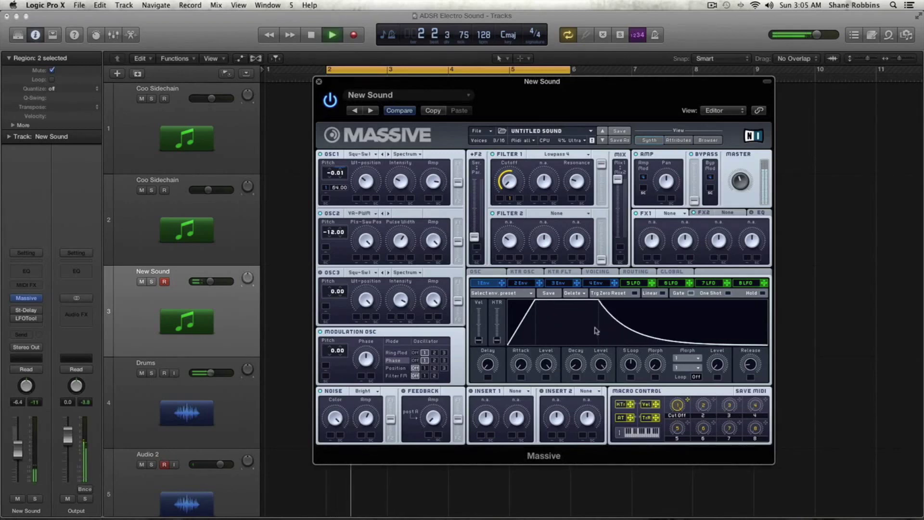
pyautogui.moveTo(575, 364); pyautogui.dragTo(572, 366)
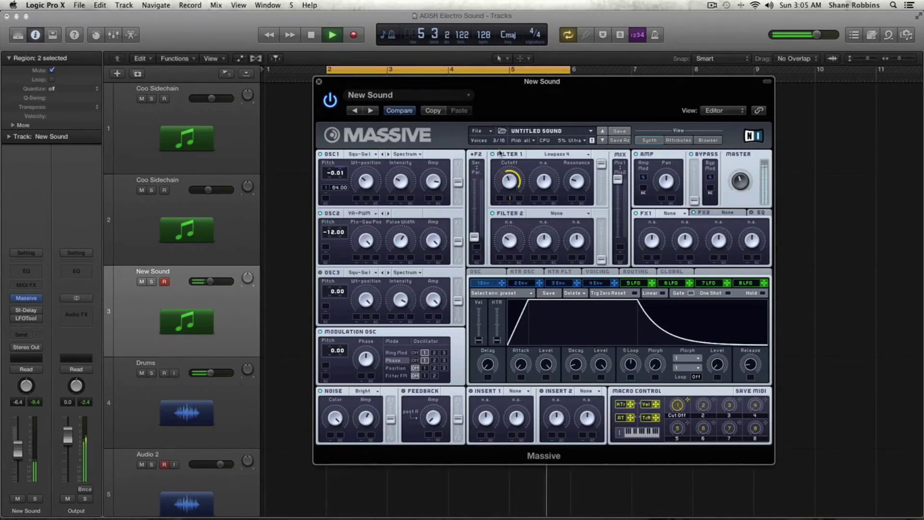
pyautogui.press('space')
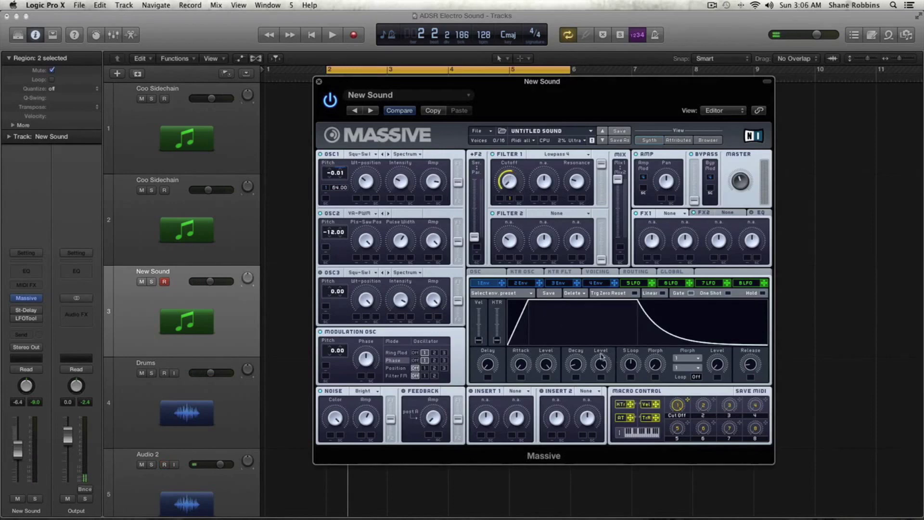
pyautogui.press('space')
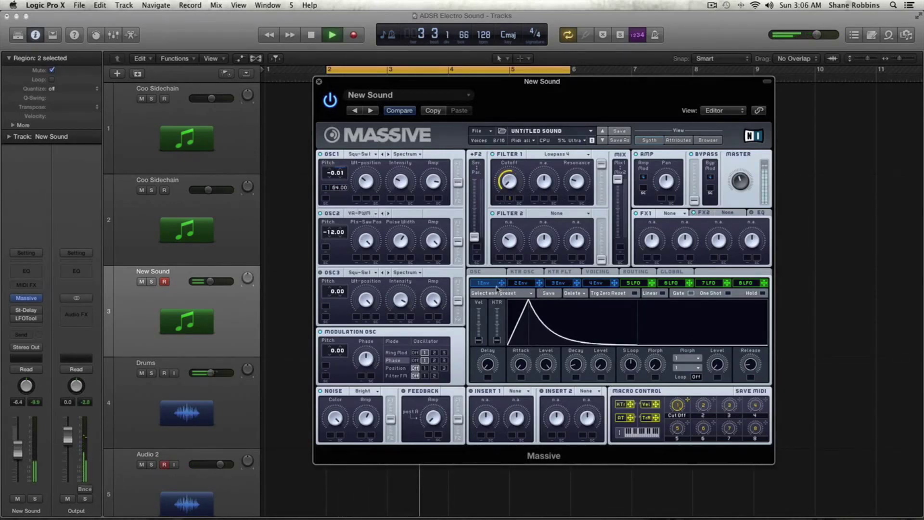
pyautogui.press('space')
# Modulate OSC2's pitch with envelope 1 by 64.00, and fine-tune the envelope's decay while auditioning different levels.
pyautogui.moveTo(502, 283); pyautogui.dragTo(345, 125)
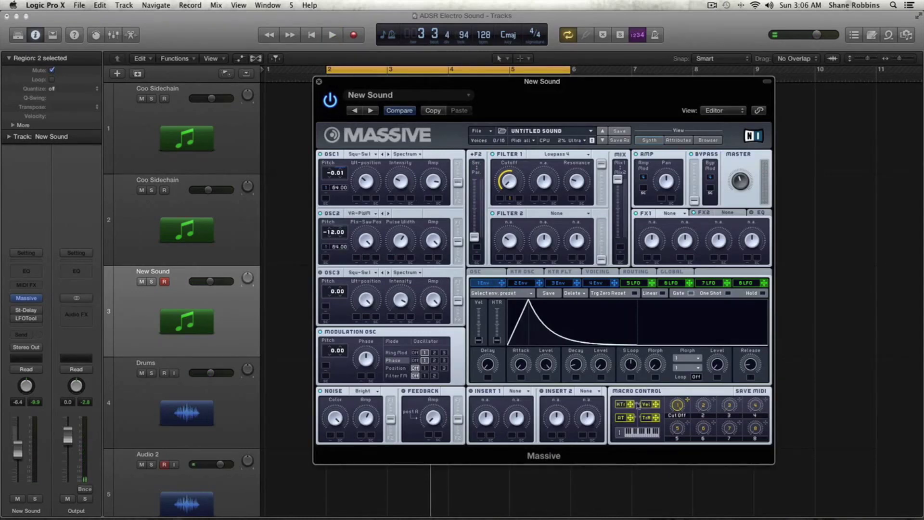
pyautogui.press('space')
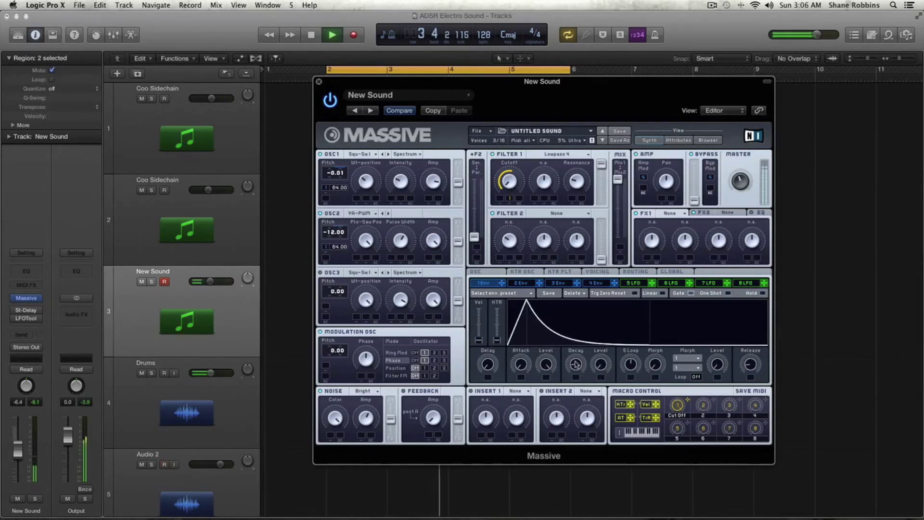
pyautogui.press('space')
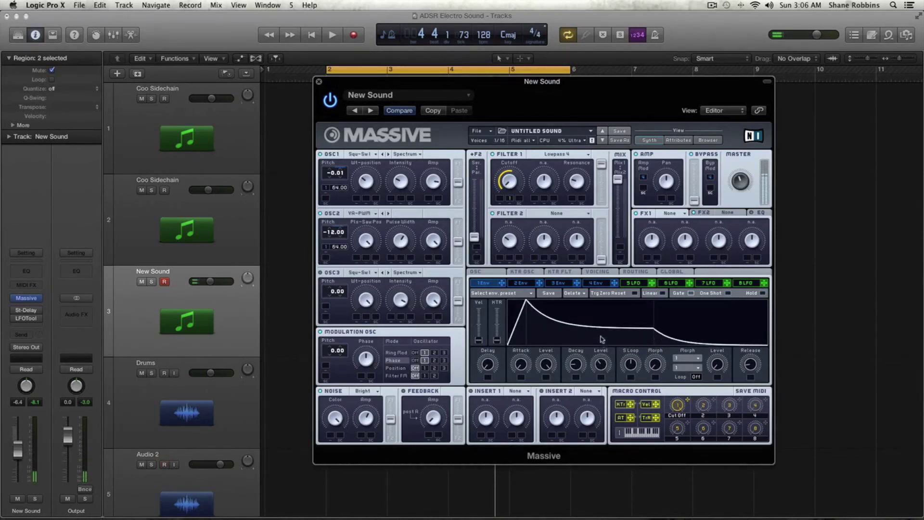
pyautogui.moveTo(576, 366); pyautogui.dragTo(583, 401)
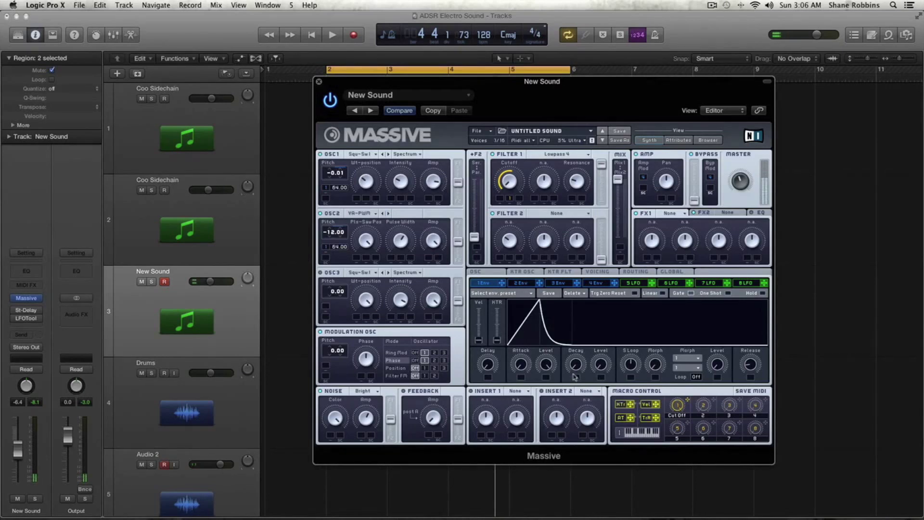
pyautogui.moveTo(577, 368)
pyautogui.mouseDown()
pyautogui.moveTo(577, 357)
pyautogui.moveTo(578, 367)
pyautogui.mouseUp()
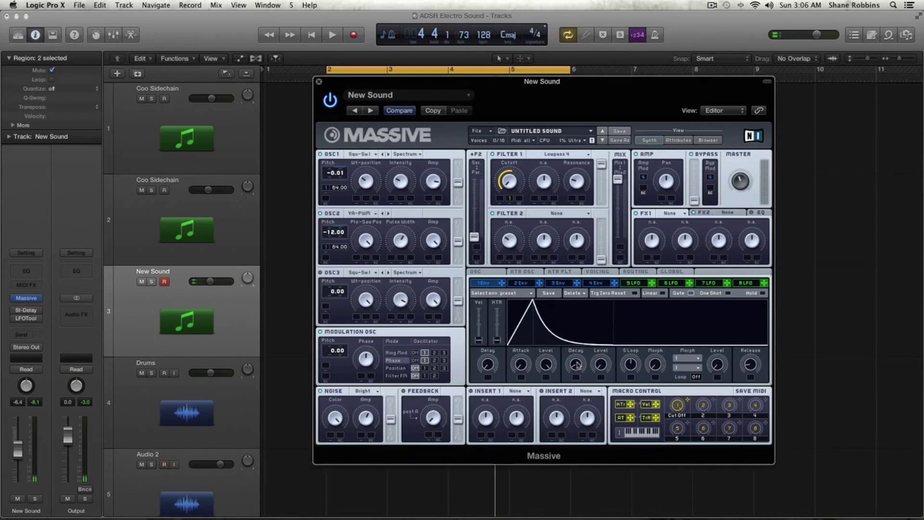
# Browse the envelope presets for envelope 1 without loading one.
pyautogui.click(523, 295)
pyautogui.moveTo(486, 300)
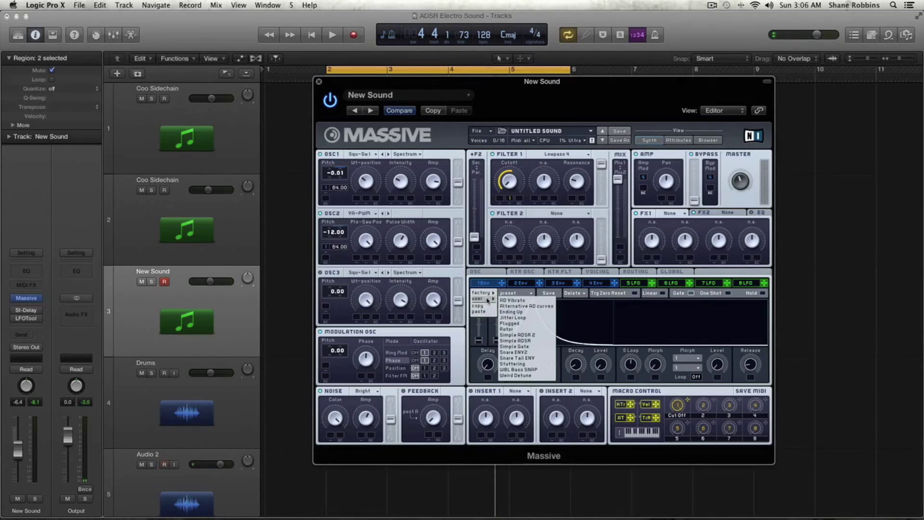
pyautogui.click(595, 319)
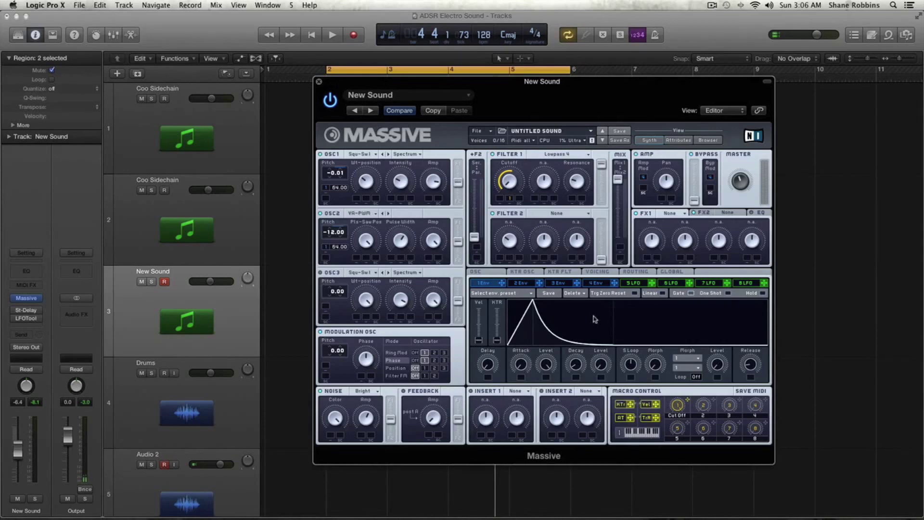
# Shape envelope 2 with a shorter attack and decay, a lower decay level and a longer release.
pyautogui.click(522, 283)
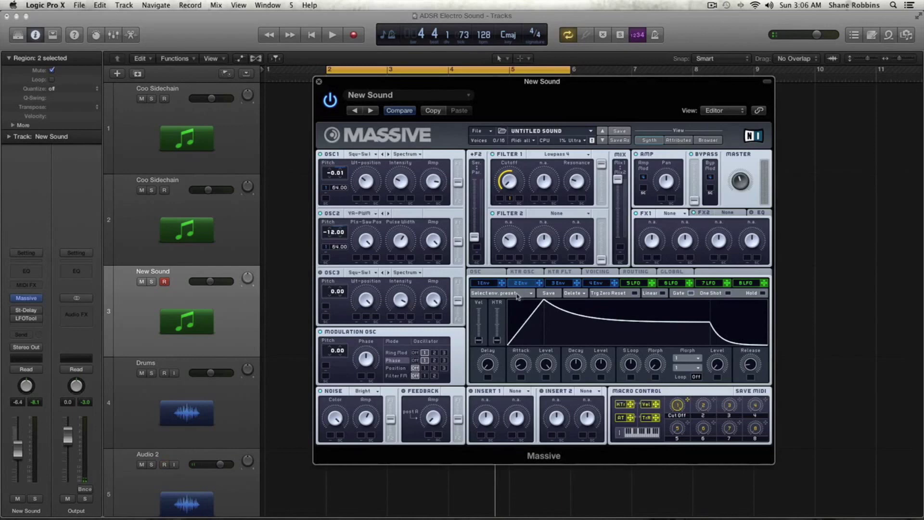
pyautogui.moveTo(519, 368); pyautogui.dragTo(524, 393)
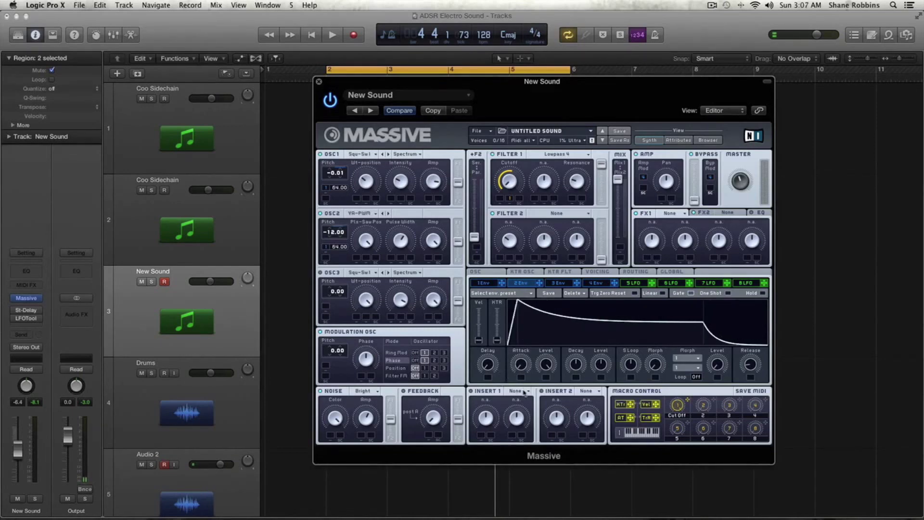
pyautogui.moveTo(574, 364); pyautogui.dragTo(602, 380)
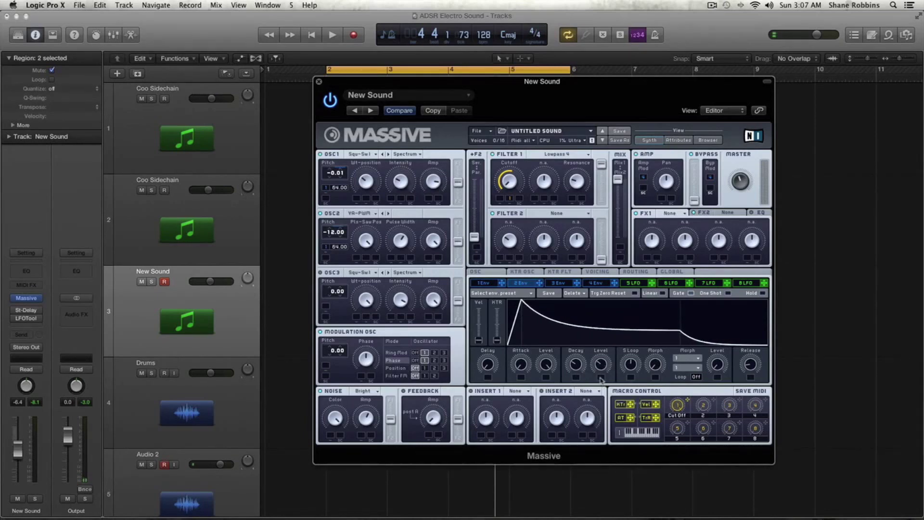
pyautogui.moveTo(749, 364); pyautogui.dragTo(746, 334)
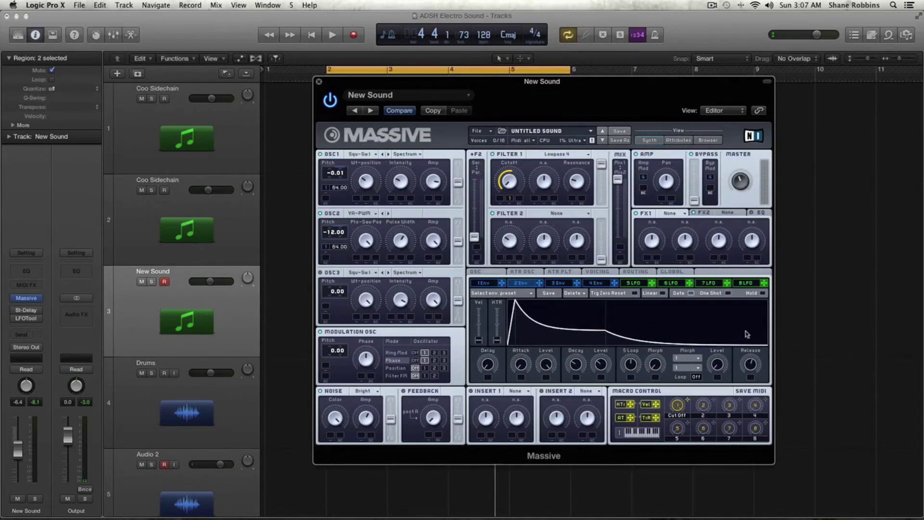
pyautogui.moveTo(746, 334); pyautogui.dragTo(747, 330)
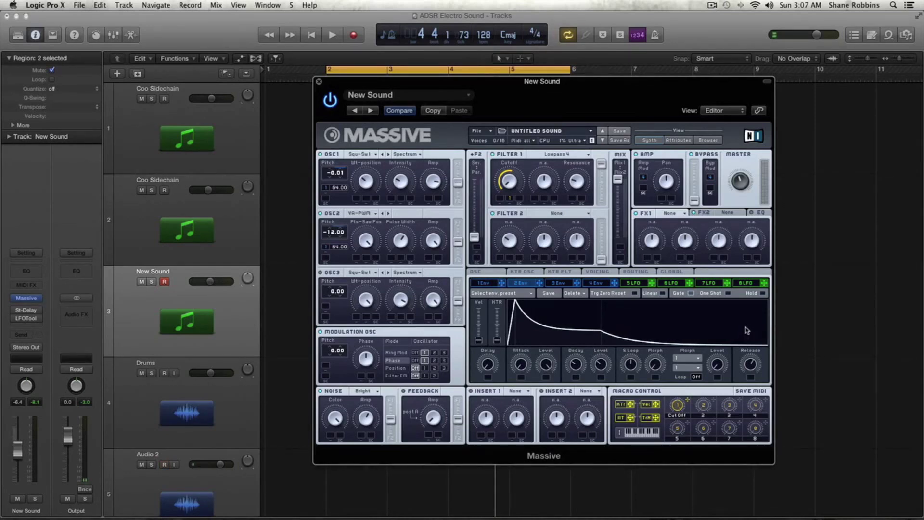
pyautogui.moveTo(747, 330); pyautogui.dragTo(745, 335)
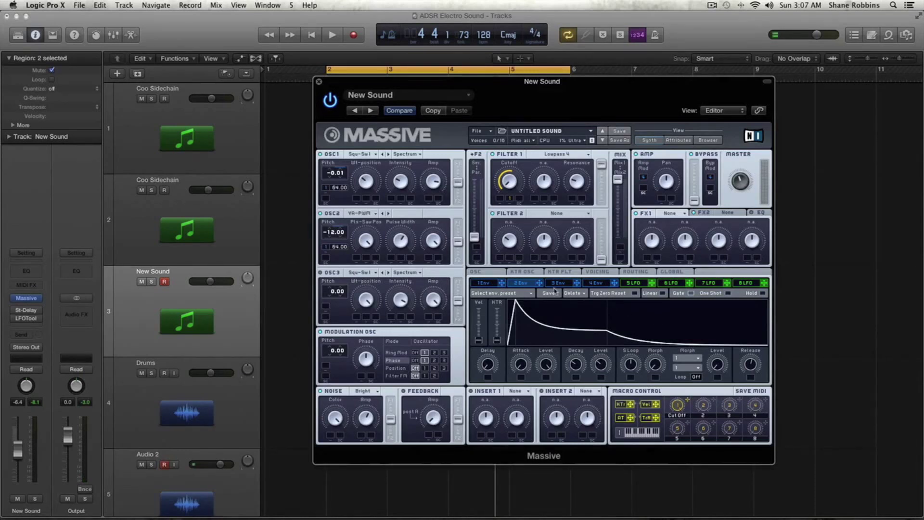
# Give envelope 3 a long attack and a lower attack level.
pyautogui.click(556, 285)
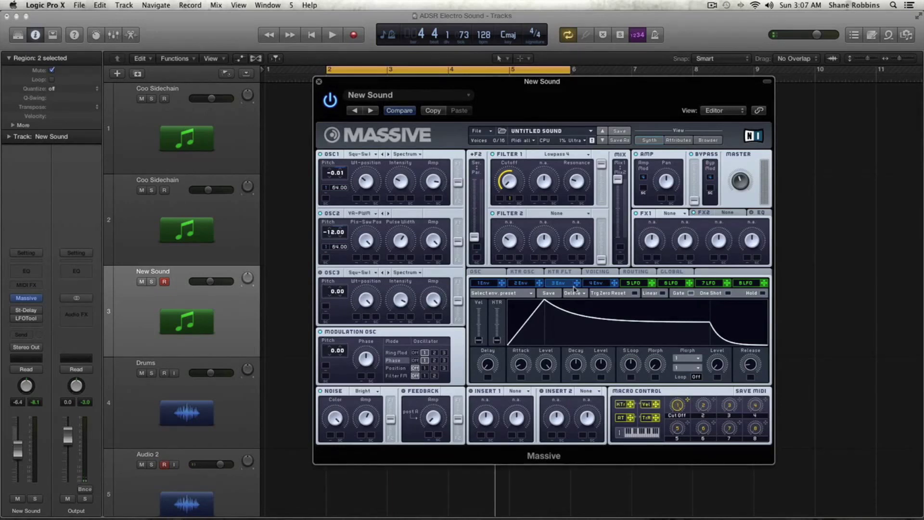
pyautogui.moveTo(521, 366); pyautogui.dragTo(532, 323)
pyautogui.moveTo(549, 364); pyautogui.dragTo(549, 395)
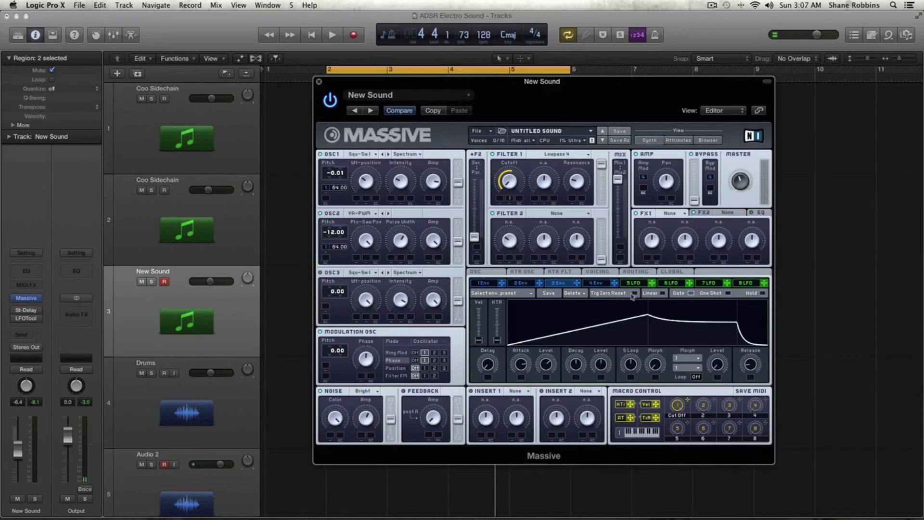
# Adjust envelope 4's decay level, shorten its release and play the sound with the drums.
pyautogui.click(605, 284)
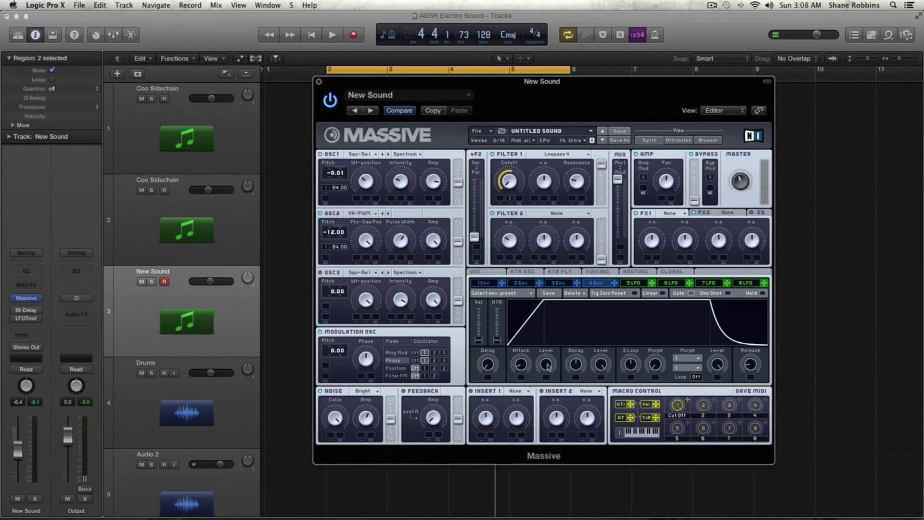
pyautogui.moveTo(600, 364); pyautogui.dragTo(604, 405)
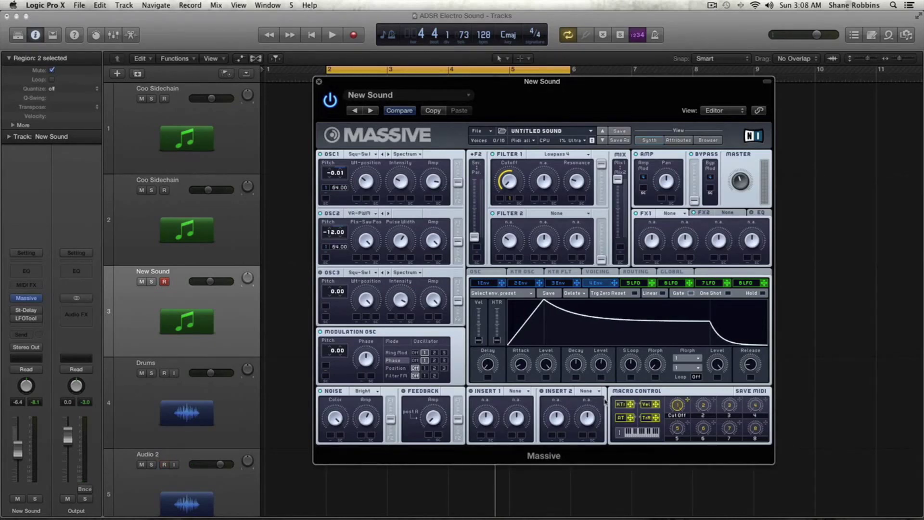
pyautogui.moveTo(751, 364); pyautogui.dragTo(754, 370)
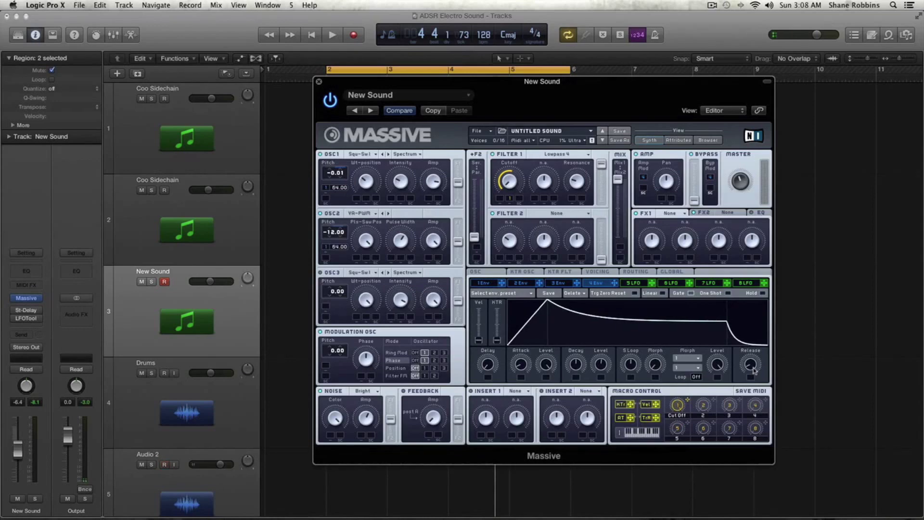
pyautogui.press('space')
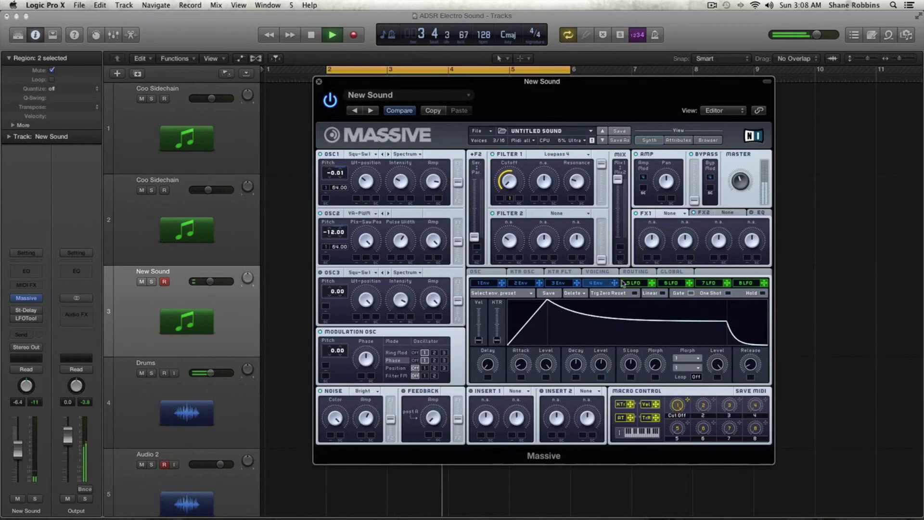
pyautogui.press('space')
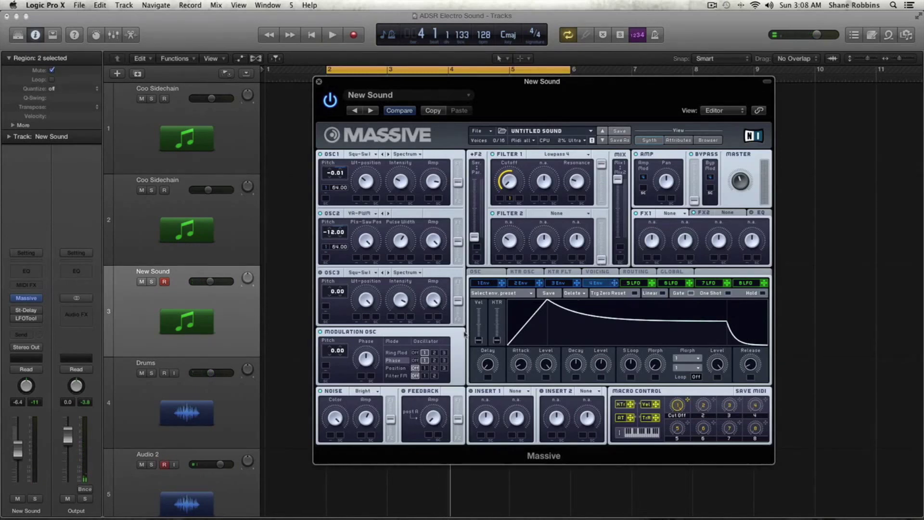
# Turn on Restart via Gate for the oscillator phases, set oscillator 1's phase to about 90, offset the others slightly, and audition the sound.
pyautogui.click(472, 275)
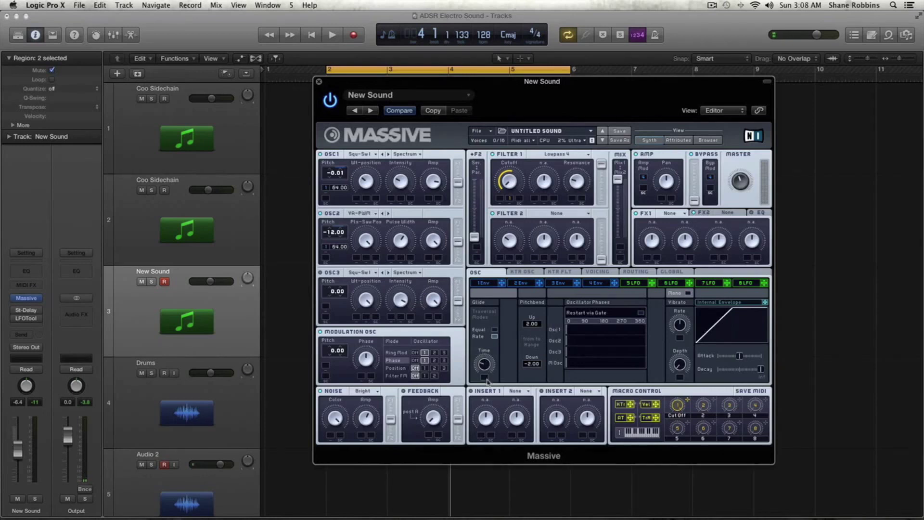
pyautogui.click(641, 313)
pyautogui.moveTo(569, 329); pyautogui.dragTo(587, 331)
pyautogui.moveTo(576, 339); pyautogui.dragTo(573, 339)
pyautogui.moveTo(567, 352)
pyautogui.mouseDown()
pyautogui.moveTo(643, 350)
pyautogui.moveTo(580, 351)
pyautogui.moveTo(567, 367)
pyautogui.moveTo(575, 366)
pyautogui.mouseUp()
pyautogui.press('space')
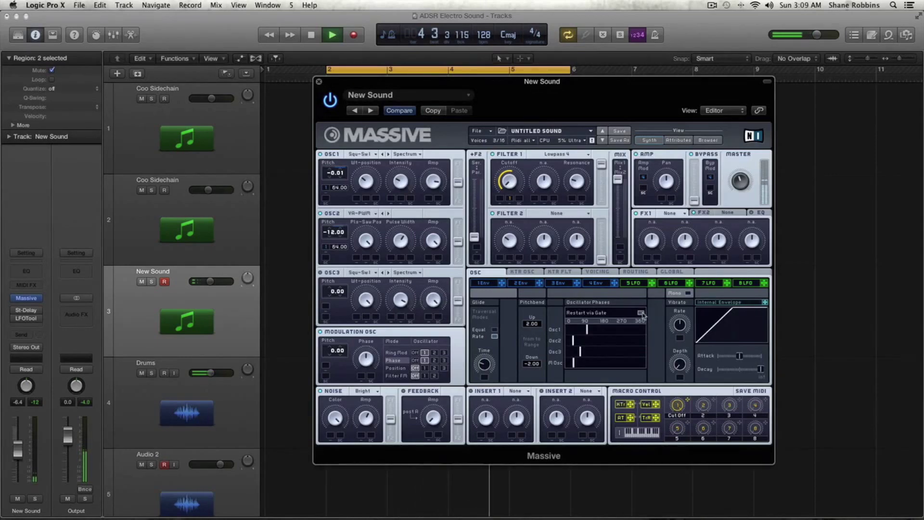
pyautogui.press('space')
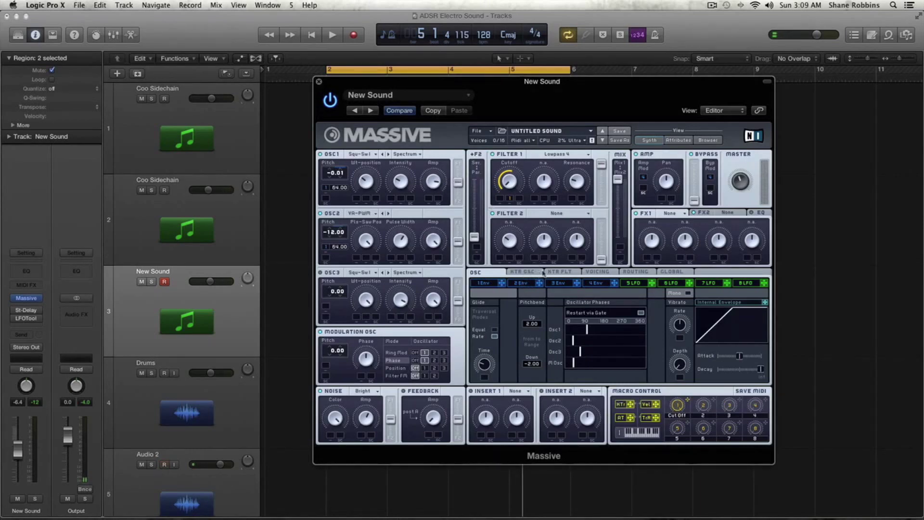
# Set the unisono voices to 4 in the voicing settings and play the sound with the drums.
pyautogui.click(594, 272)
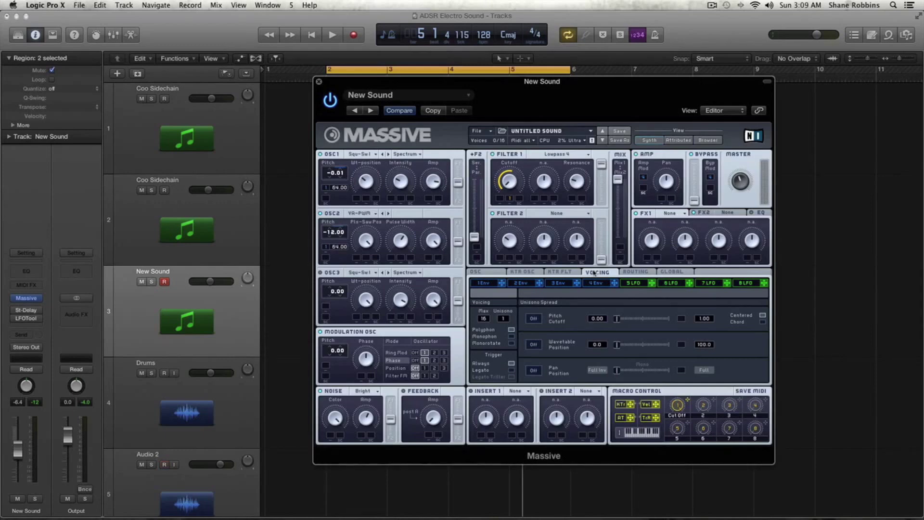
pyautogui.moveTo(500, 324); pyautogui.dragTo(509, 318)
pyautogui.press('space')
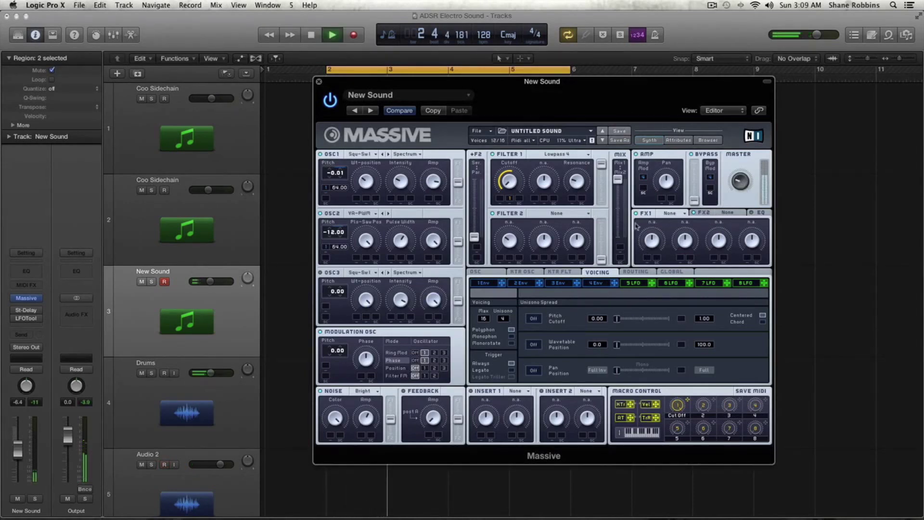
pyautogui.press('space')
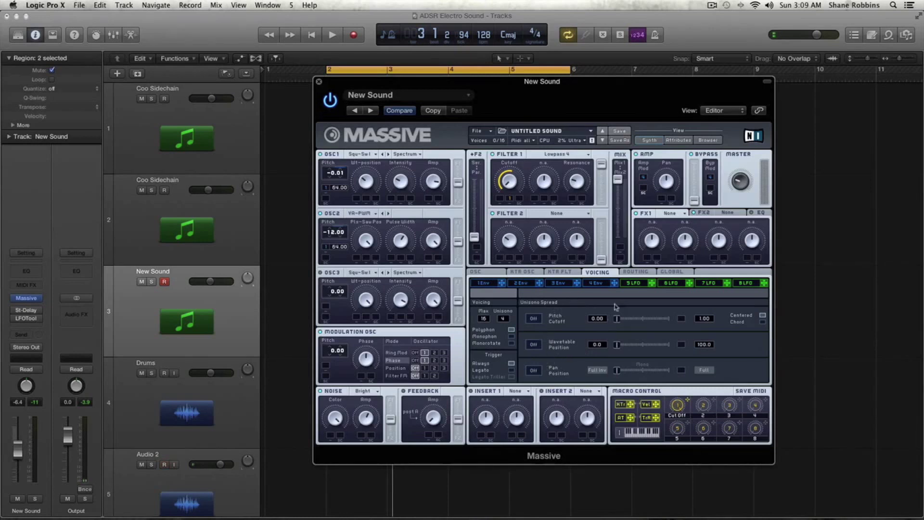
# Give LFO 5 a square wave as its first curve, enable Sync and set its ratio to 1/4.
pyautogui.click(640, 272)
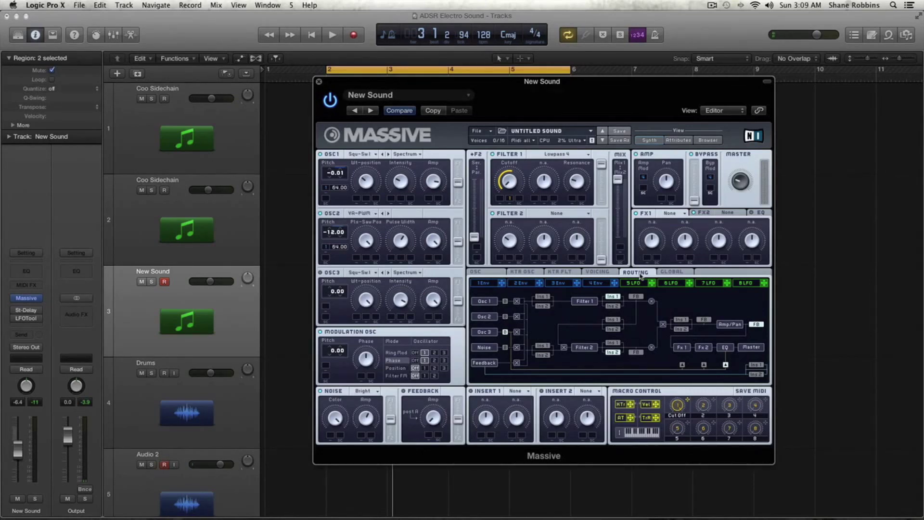
pyautogui.click(631, 283)
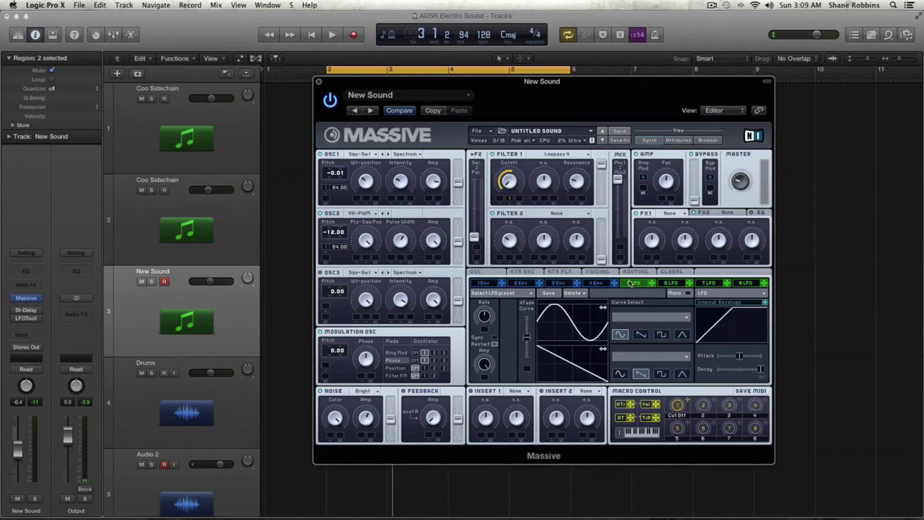
pyautogui.click(665, 337)
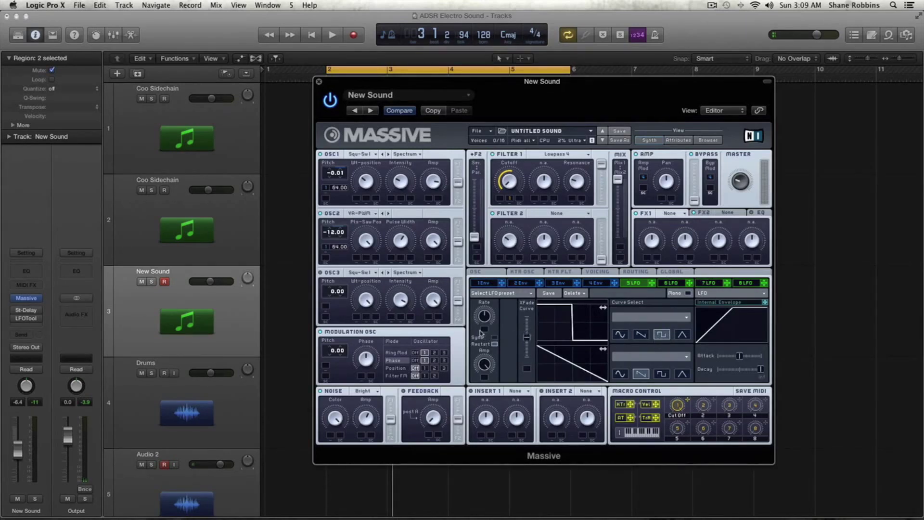
pyautogui.click(494, 336)
pyautogui.moveTo(492, 324); pyautogui.dragTo(489, 331)
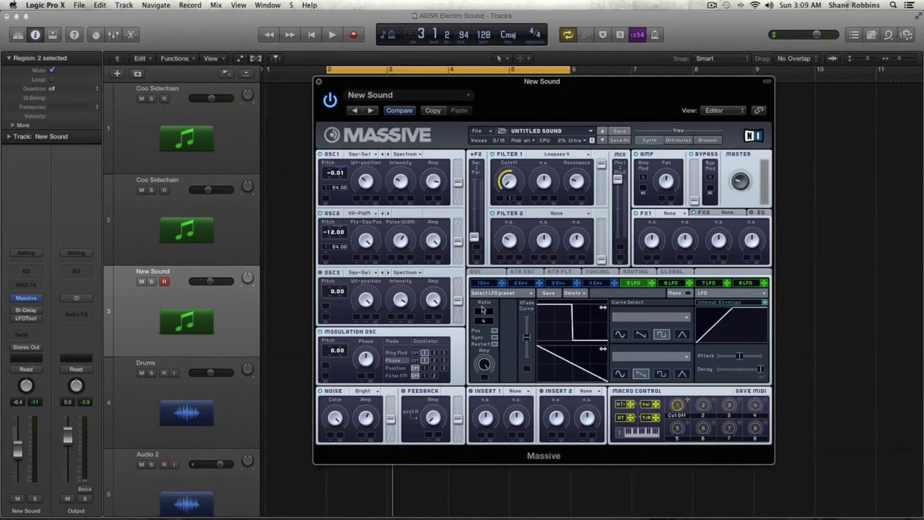
# Load Tele Tube into FX1, adjust its Dry/Wet and Drive, and audition the sound.
pyautogui.click(677, 215)
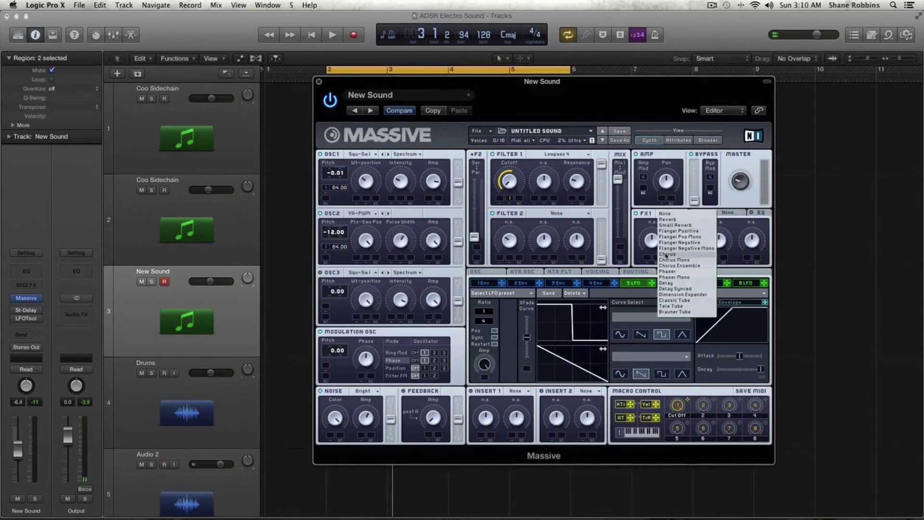
pyautogui.click(689, 306)
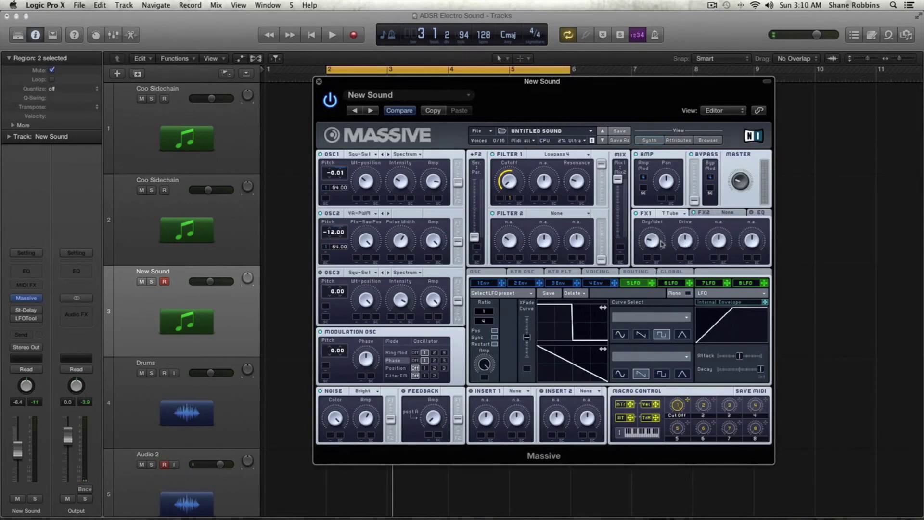
pyautogui.press('space')
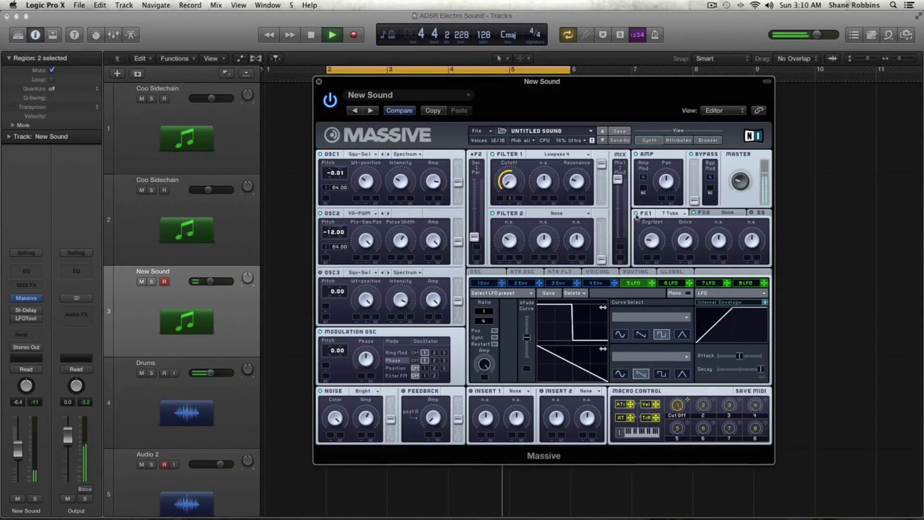
pyautogui.press('space')
# Load Reverb into FX2, adjust its Dry/Wet and Size, and raise the noise oscillator's Amp while playing the sound.
pyautogui.click(733, 213)
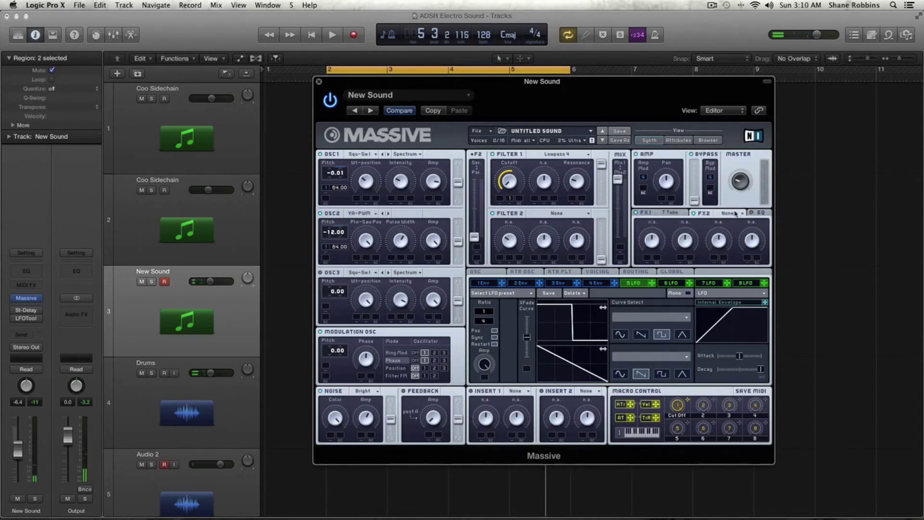
pyautogui.click(725, 220)
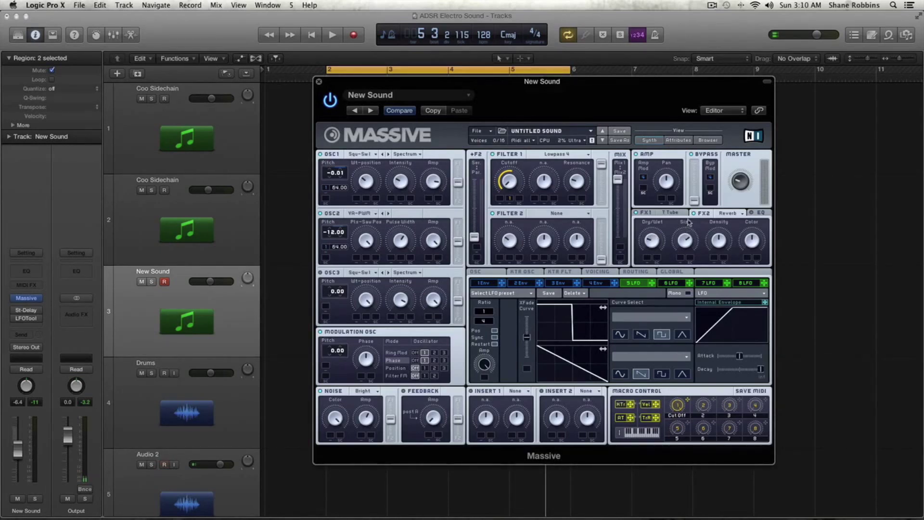
pyautogui.click(669, 213)
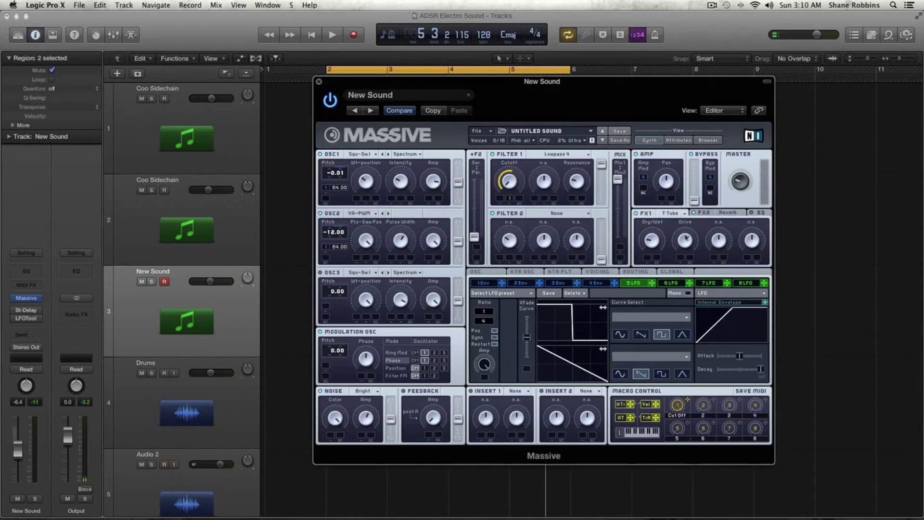
pyautogui.click(732, 215)
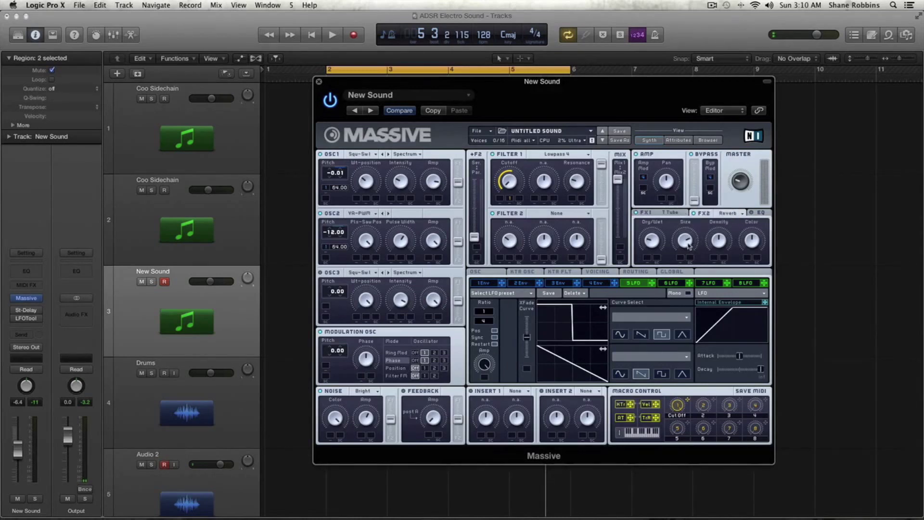
pyautogui.press('space')
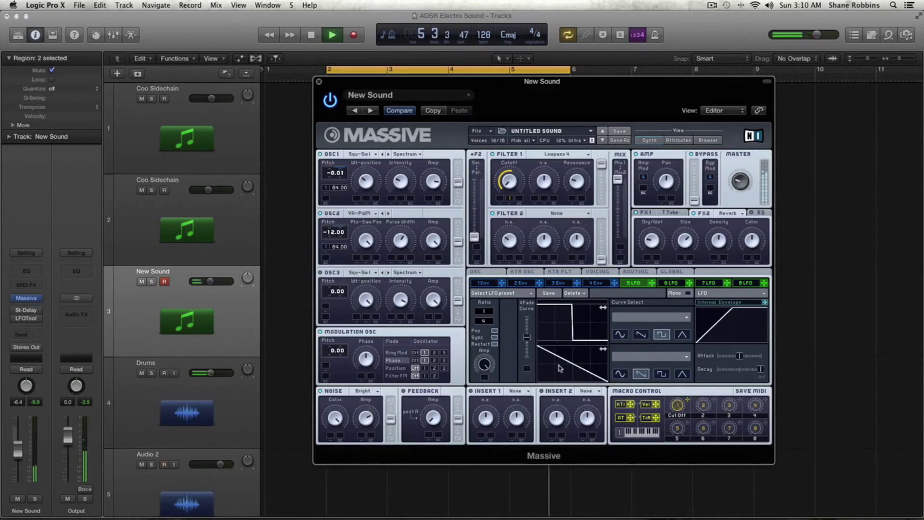
pyautogui.press('space')
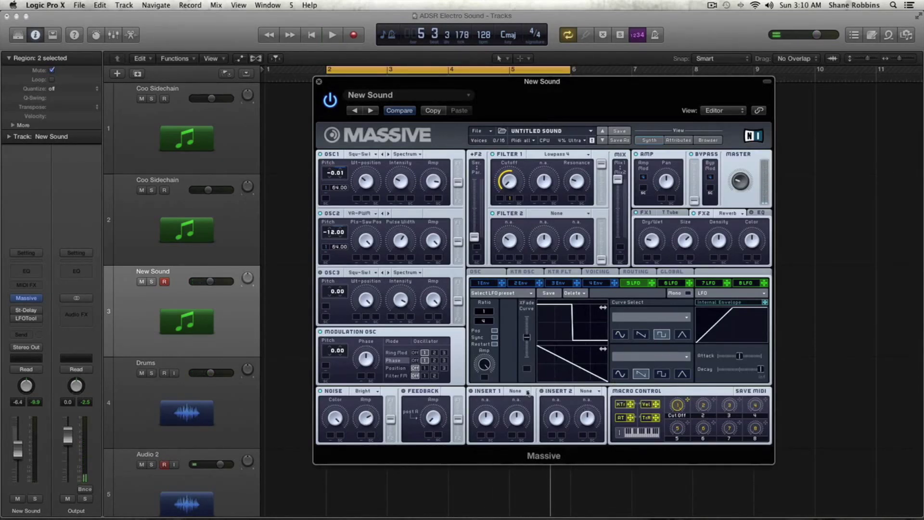
# Load Bitcrusher into insert 1 and boost the EQ's high shelf while auditioning the sound.
pyautogui.click(521, 392)
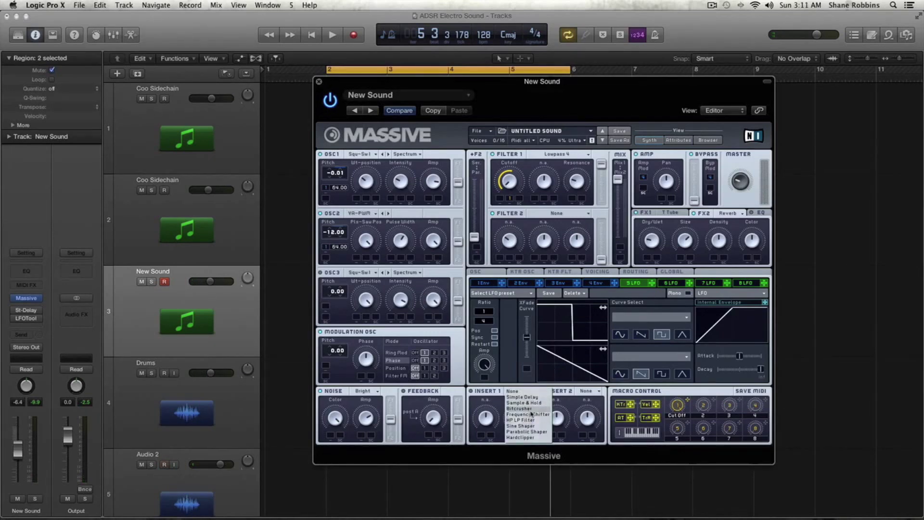
pyautogui.click(519, 408)
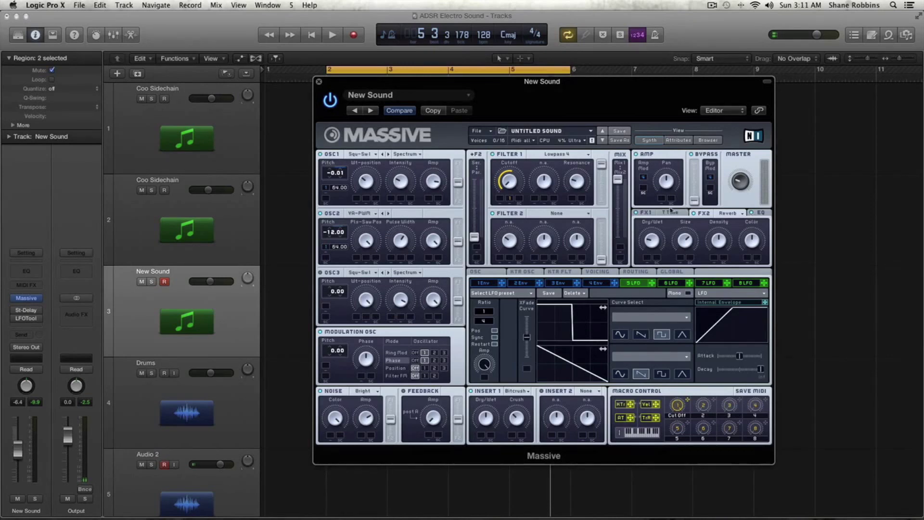
pyautogui.click(759, 213)
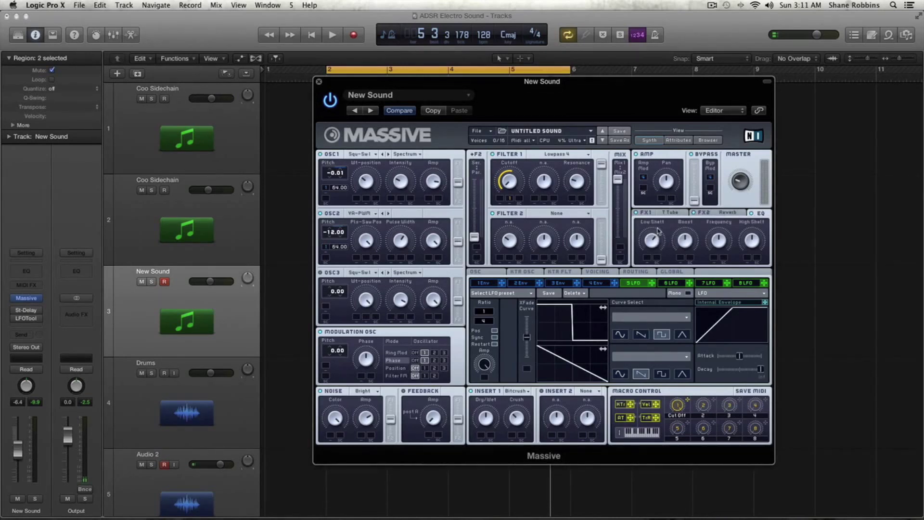
pyautogui.press('space')
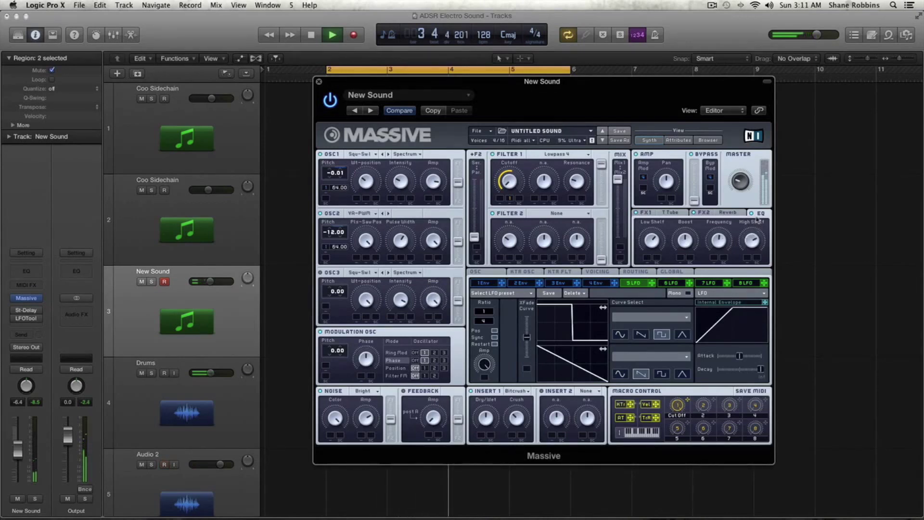
pyautogui.press('space')
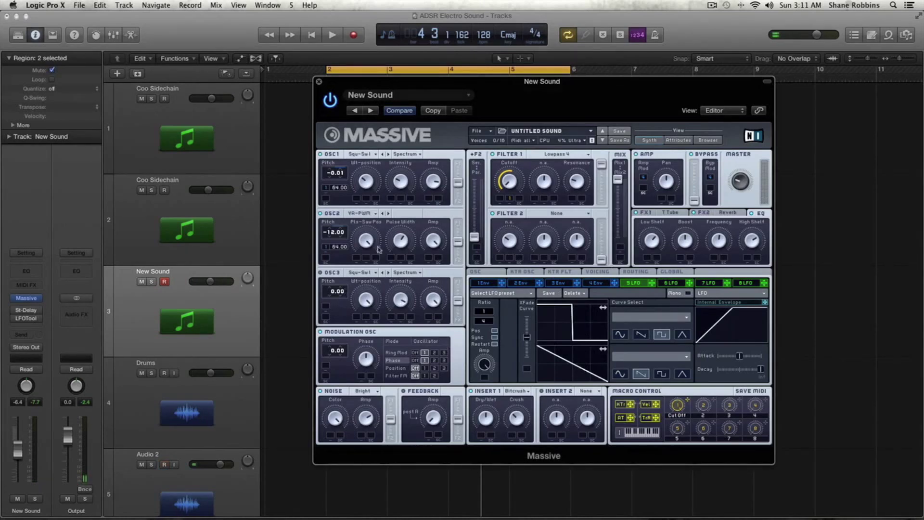
# Adjust envelope 1's decay and play the sound with the drums.
pyautogui.click(488, 284)
pyautogui.moveTo(576, 368); pyautogui.dragTo(575, 365)
pyautogui.press('space')
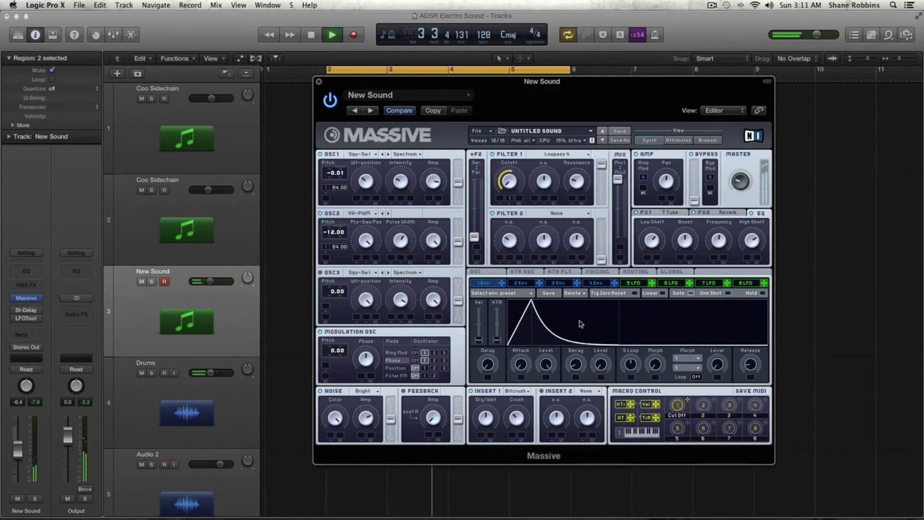
pyautogui.press('space')
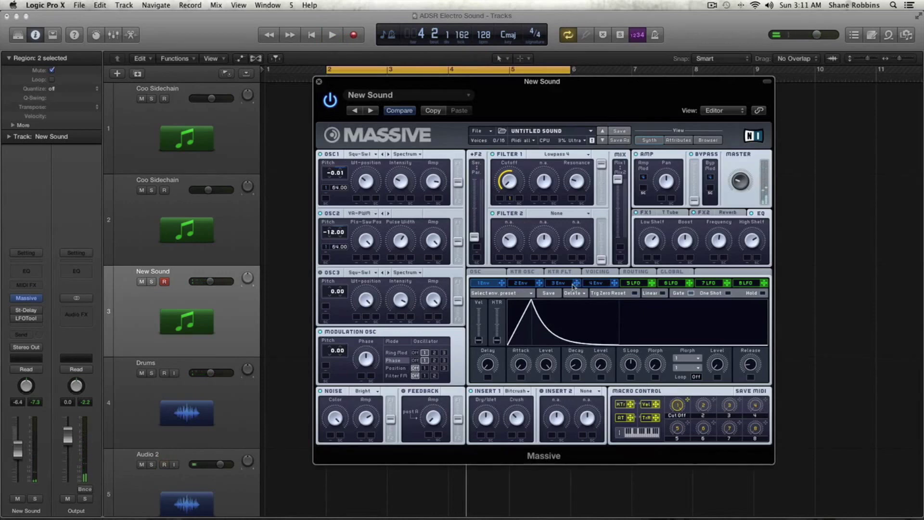
# Assign envelope 2 to filter 1's cutoff, set a modulation range, and play the sound.
pyautogui.click(522, 284)
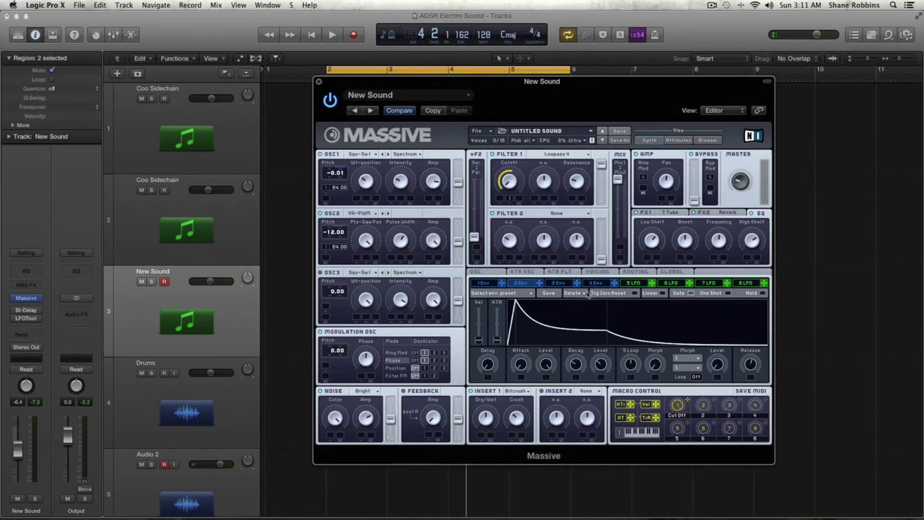
pyautogui.moveTo(541, 283); pyautogui.dragTo(501, 201)
pyautogui.press('space')
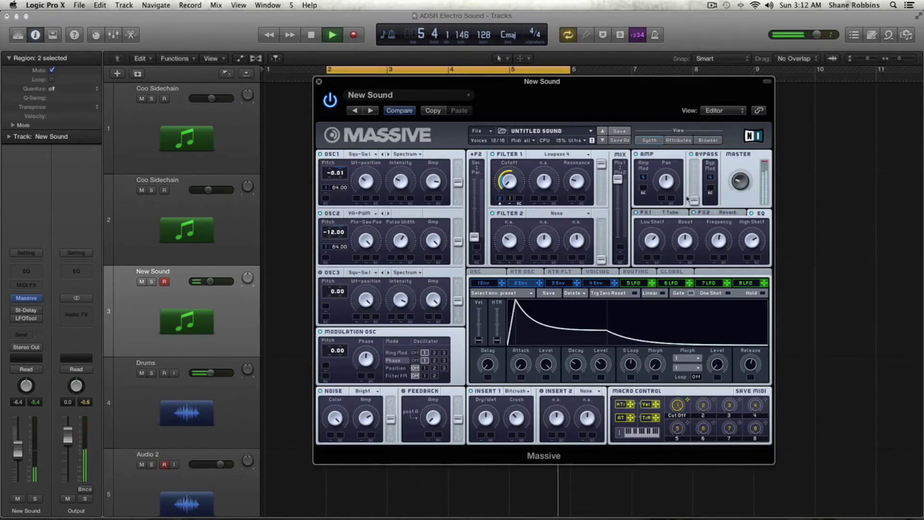
# Modulate the Dry/Wet and Crush of insert 1's Bitcrusher with envelope 2 and audition the sound.
pyautogui.press('space')
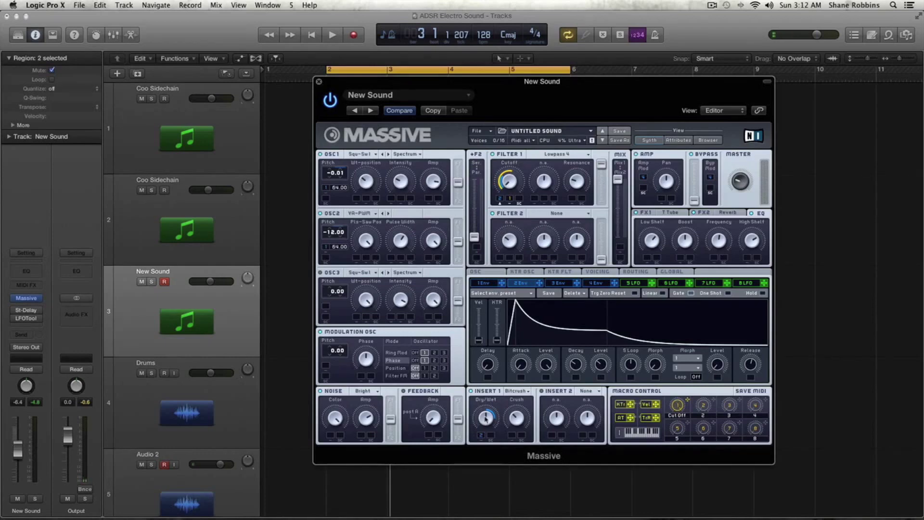
pyautogui.press('space')
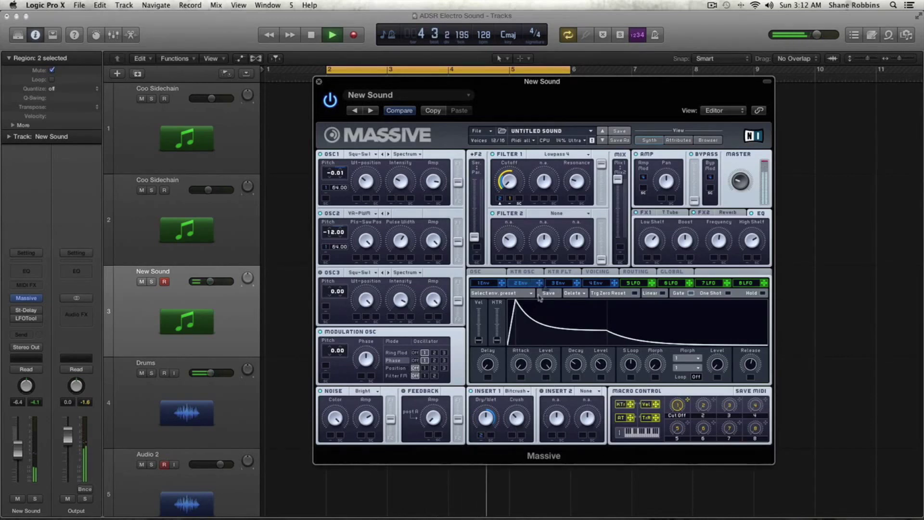
pyautogui.moveTo(512, 436); pyautogui.dragTo(515, 416)
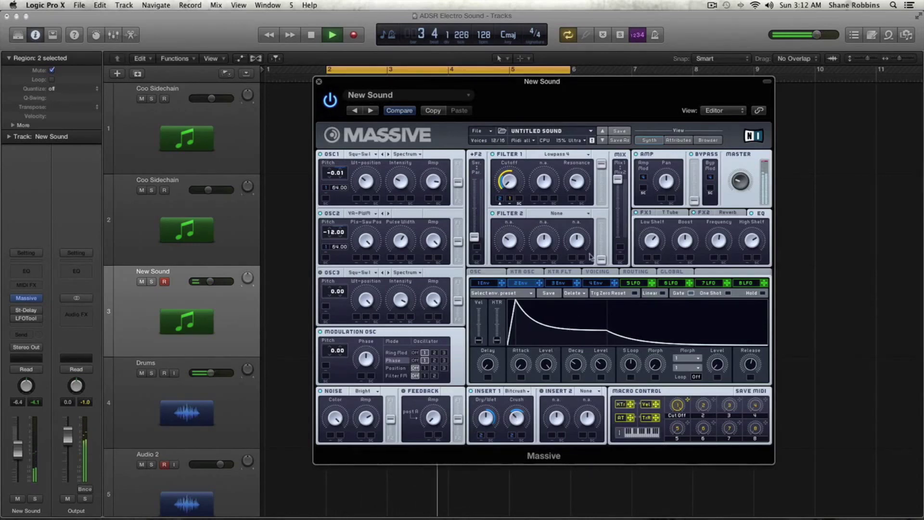
# Turn off Restart via Gate for the oscillator phases and replay the sound.
pyautogui.click(599, 272)
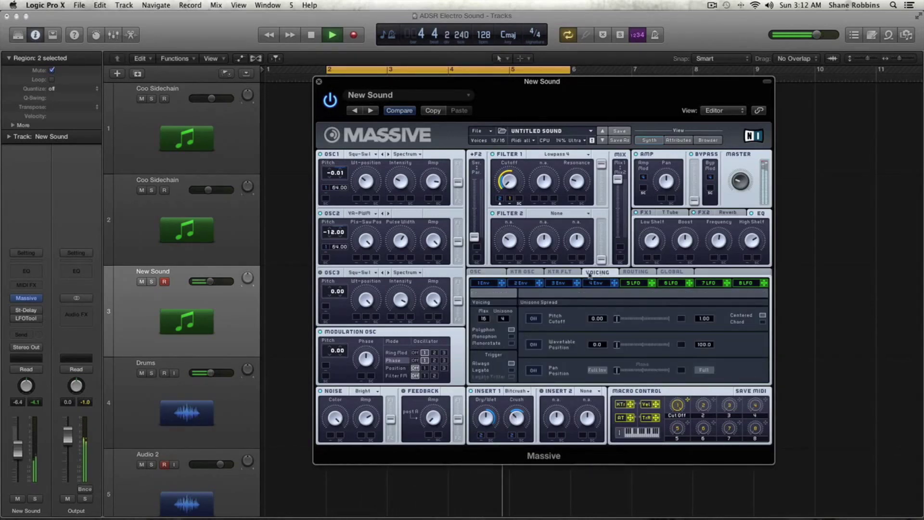
pyautogui.click(476, 272)
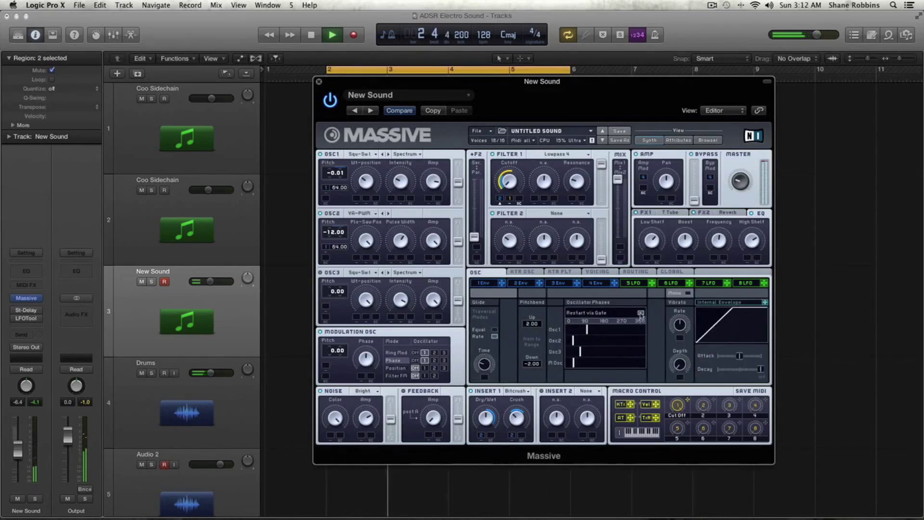
pyautogui.press('space')
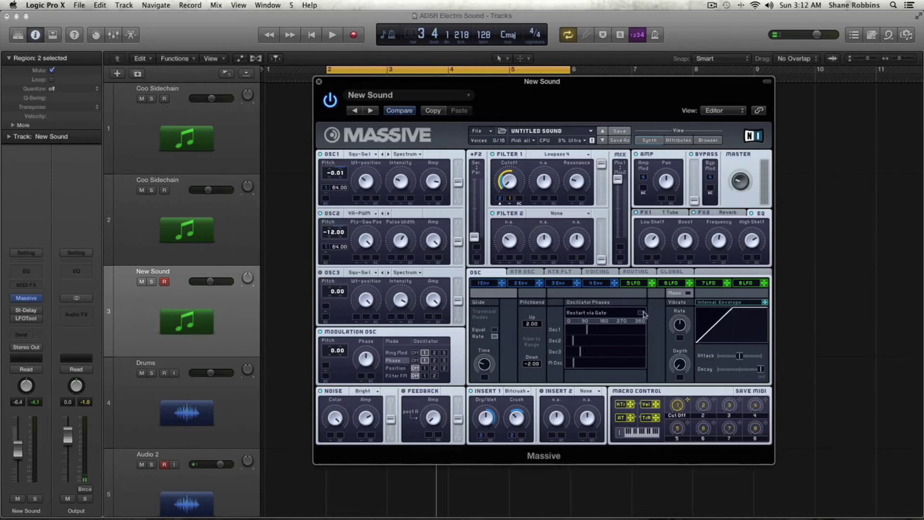
pyautogui.press('space')
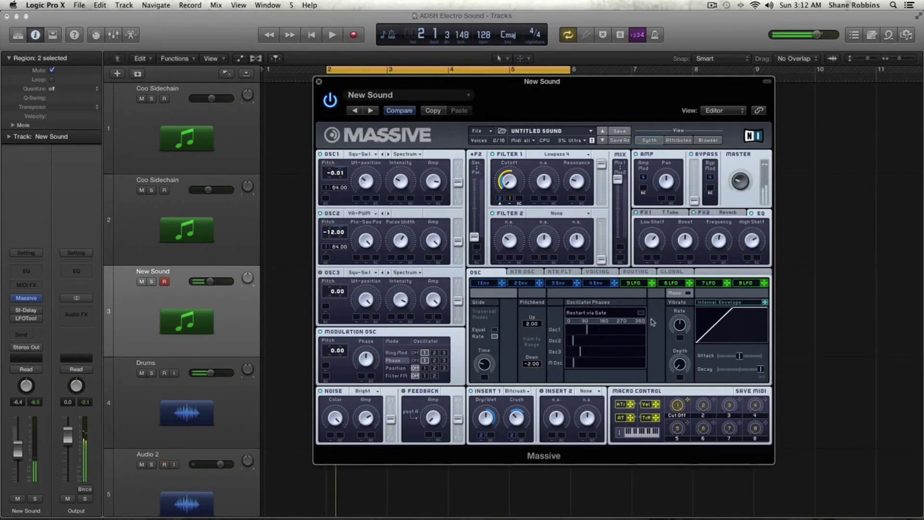
# Reposition the synth window and audition the New Sound region in solo, without the drums.
pyautogui.moveTo(363, 100)
pyautogui.mouseDown()
pyautogui.moveTo(658, 110)
pyautogui.moveTo(353, 88)
pyautogui.mouseUp()
pyautogui.press('space')
pyautogui.press('space')
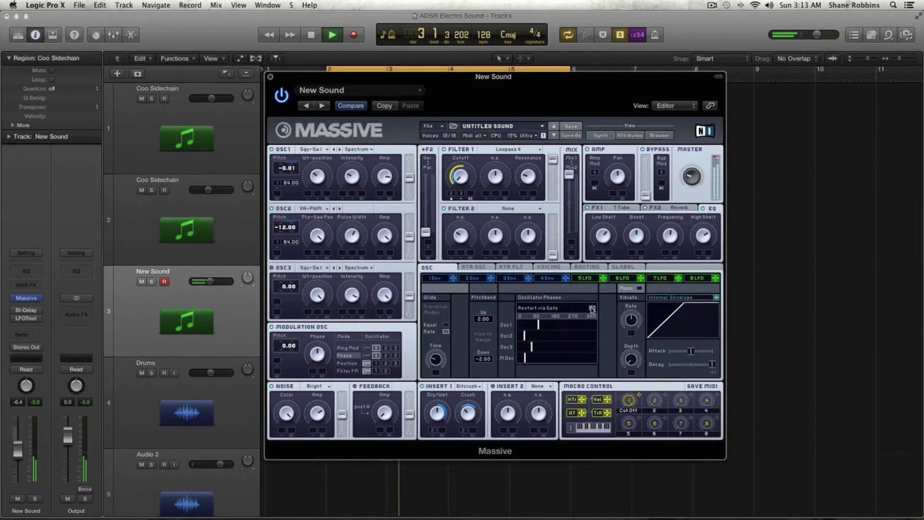
pyautogui.press('space')
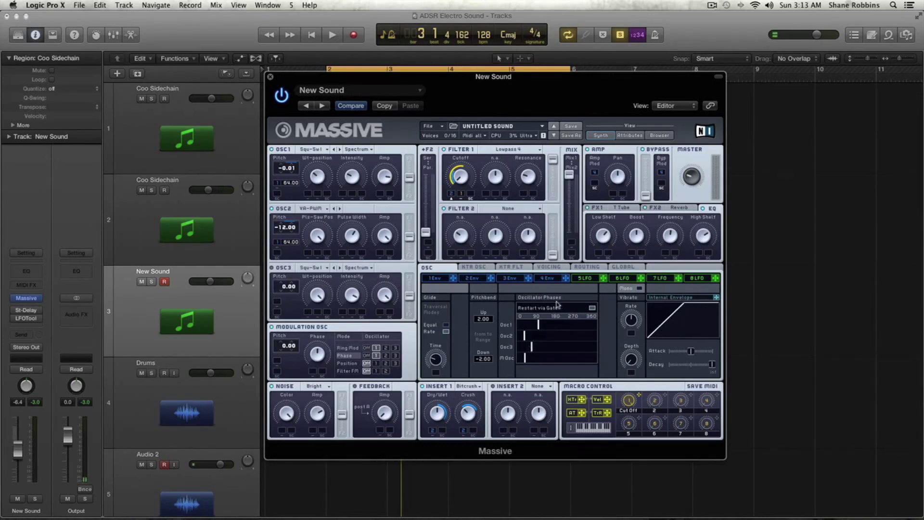
# Assign LFO 5 to filter 1's cutoff and audition the sound.
pyautogui.click(587, 279)
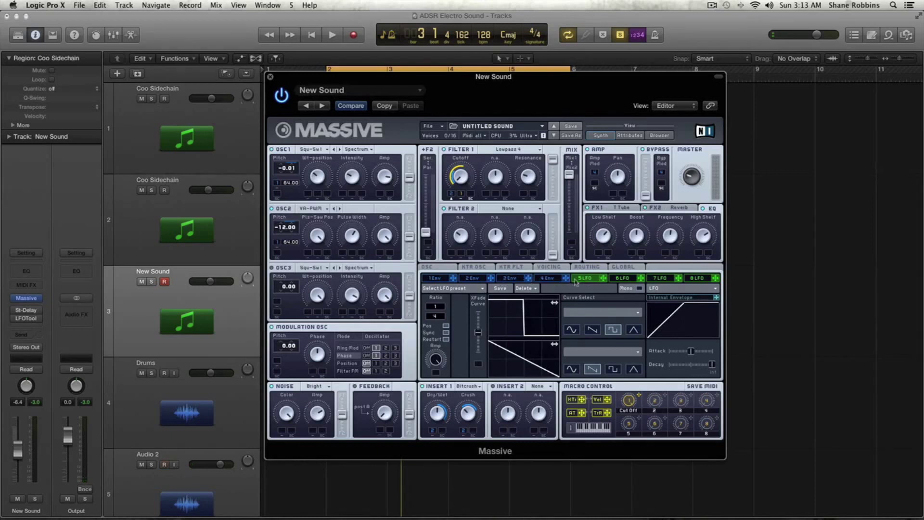
pyautogui.moveTo(603, 279); pyautogui.dragTo(473, 194)
pyautogui.press('space')
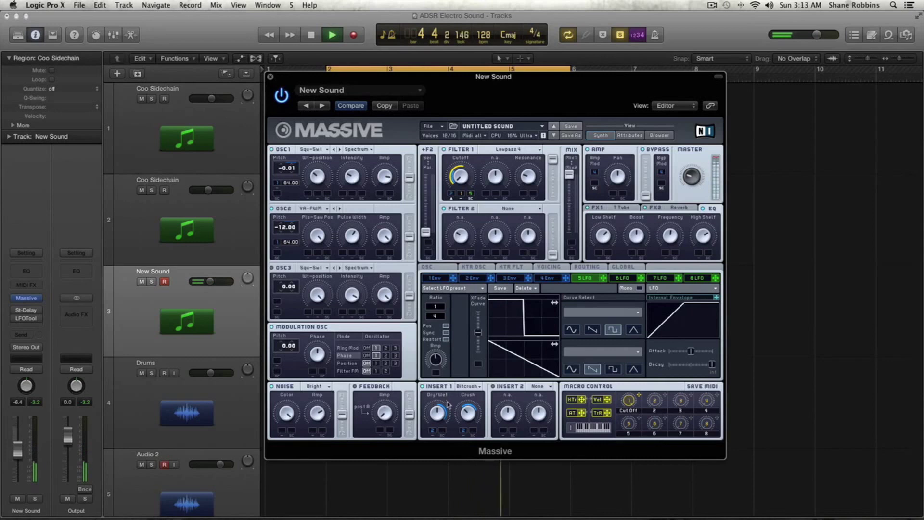
pyautogui.press('space')
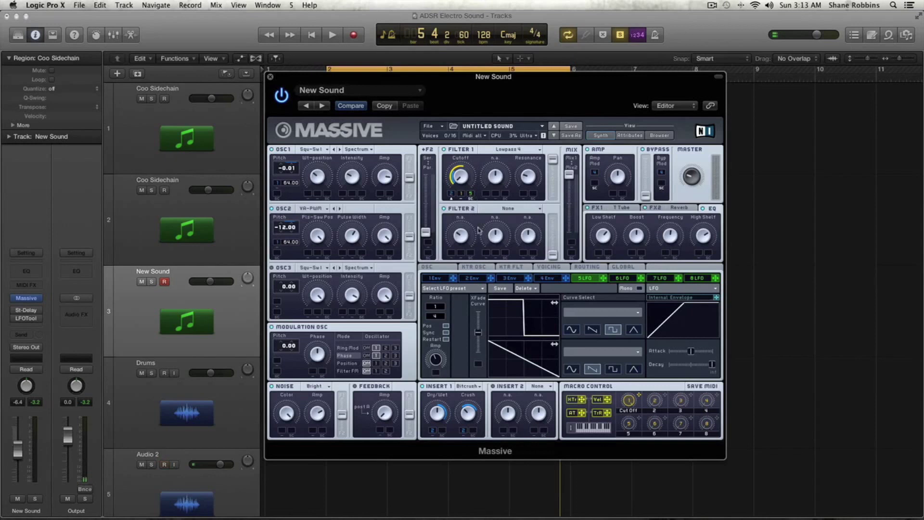
# Adjust LFO 5's modulation range on filter 1's cutoff during playback and shift the phase of its square curve.
pyautogui.moveTo(604, 278); pyautogui.dragTo(486, 220)
pyautogui.rightClick(488, 192)
pyautogui.click(494, 206)
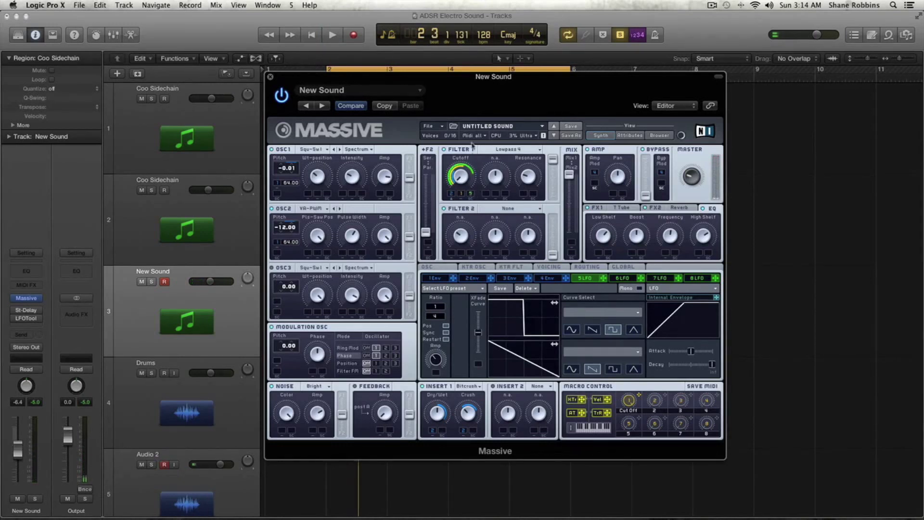
pyautogui.press('space')
pyautogui.moveTo(471, 196); pyautogui.dragTo(470, 194)
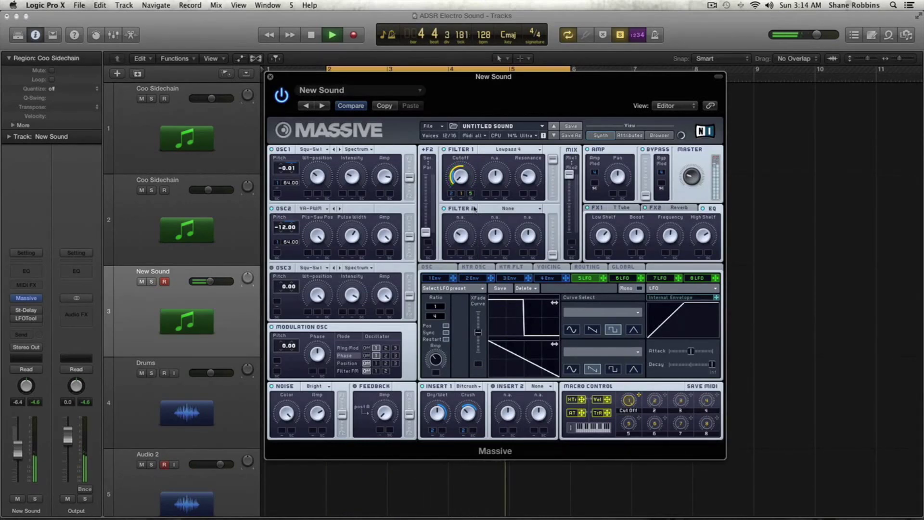
pyautogui.press('space')
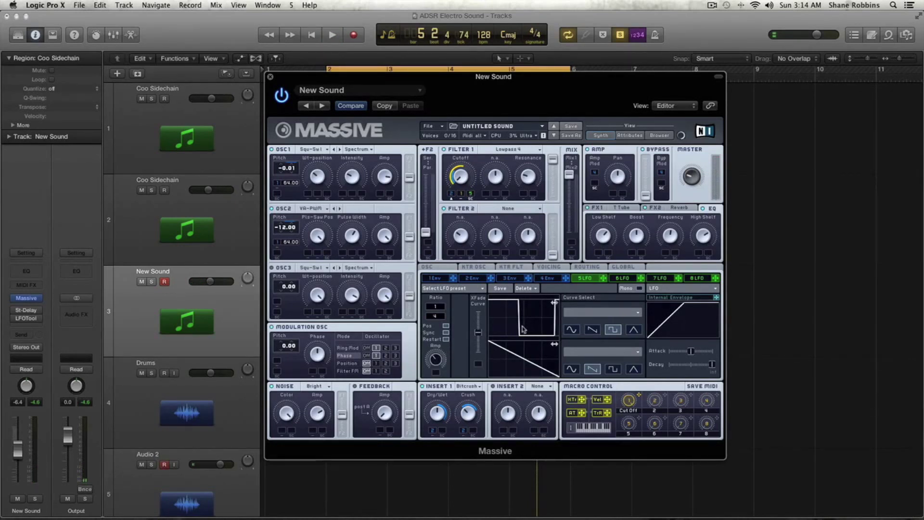
# Modulate LFO 5's Amp with envelope 3 and replay the soloed sound.
pyautogui.press('space')
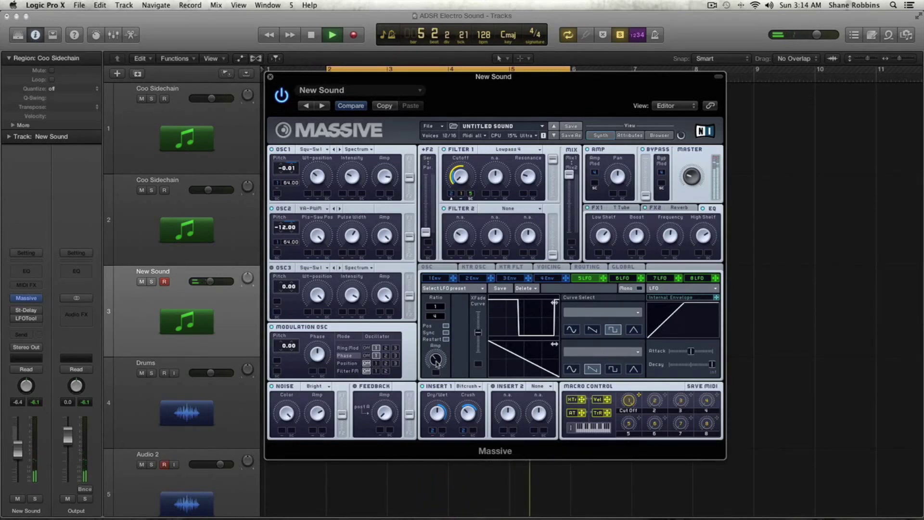
pyautogui.press('space')
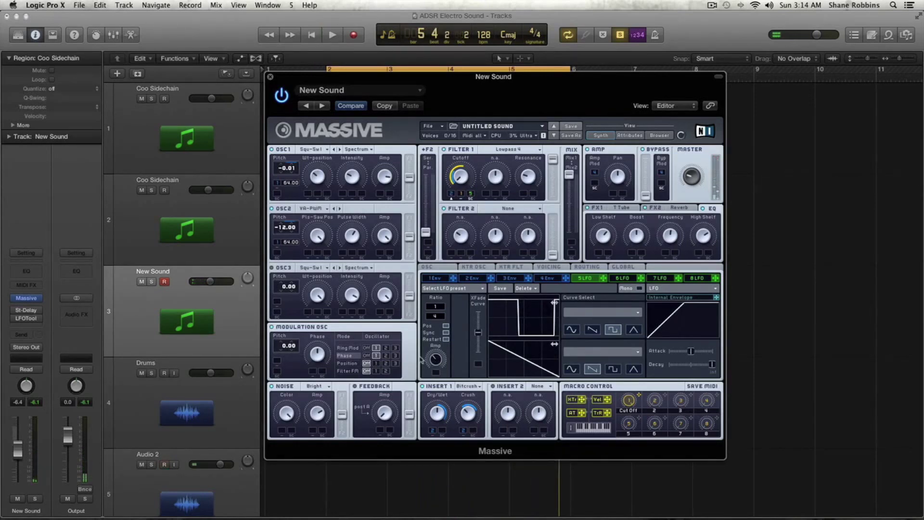
pyautogui.click(510, 278)
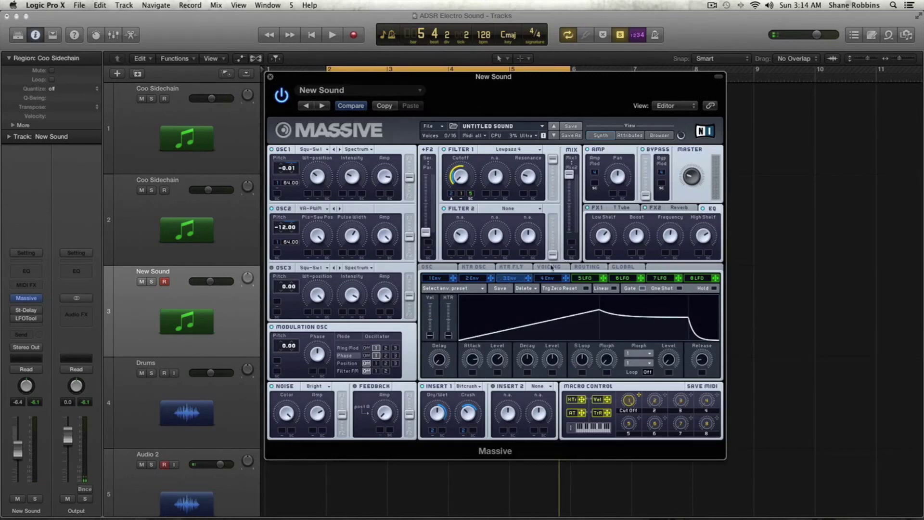
pyautogui.click(550, 267)
pyautogui.click(447, 268)
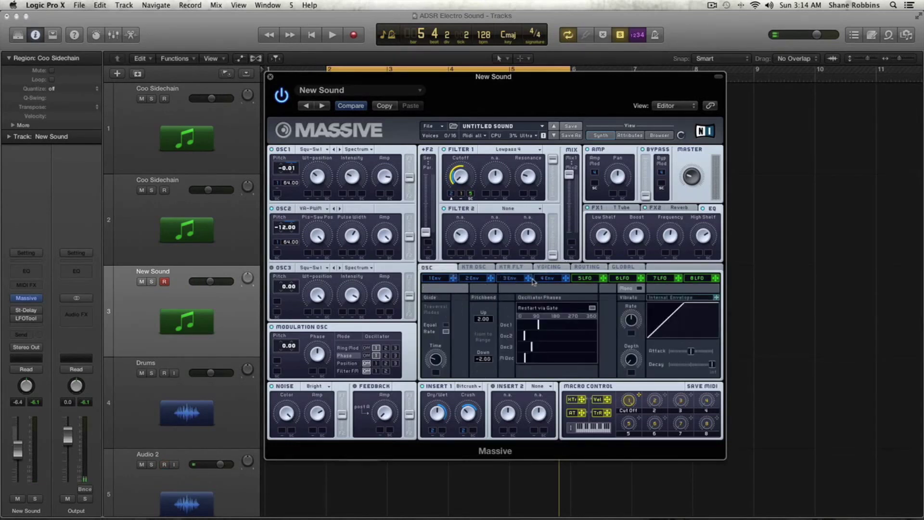
pyautogui.click(579, 279)
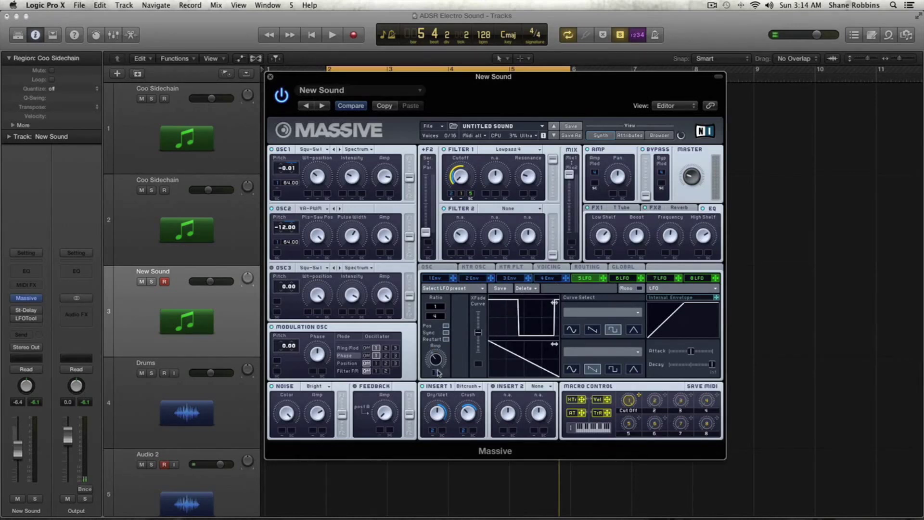
pyautogui.press('space')
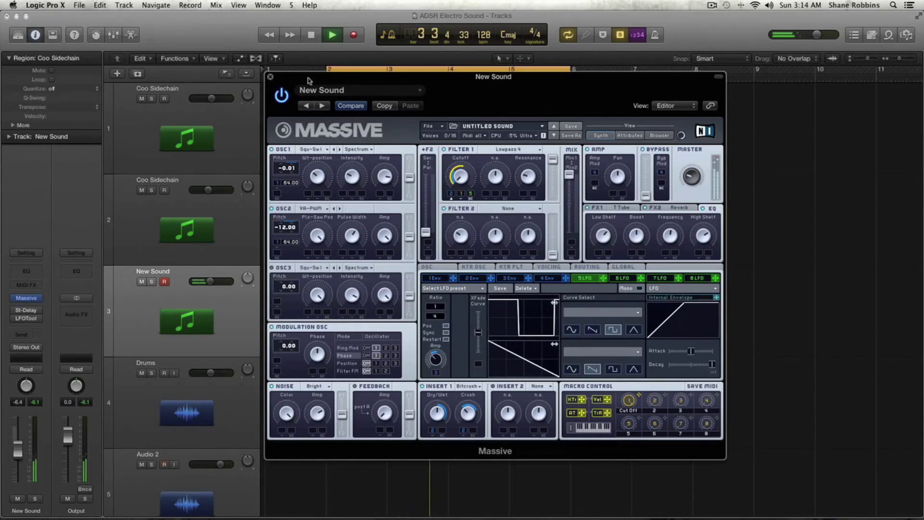
pyautogui.press('space')
# Open the New Sound region in the piano roll, select its long held note, and play the region.
pyautogui.moveTo(308, 78); pyautogui.dragTo(691, 80)
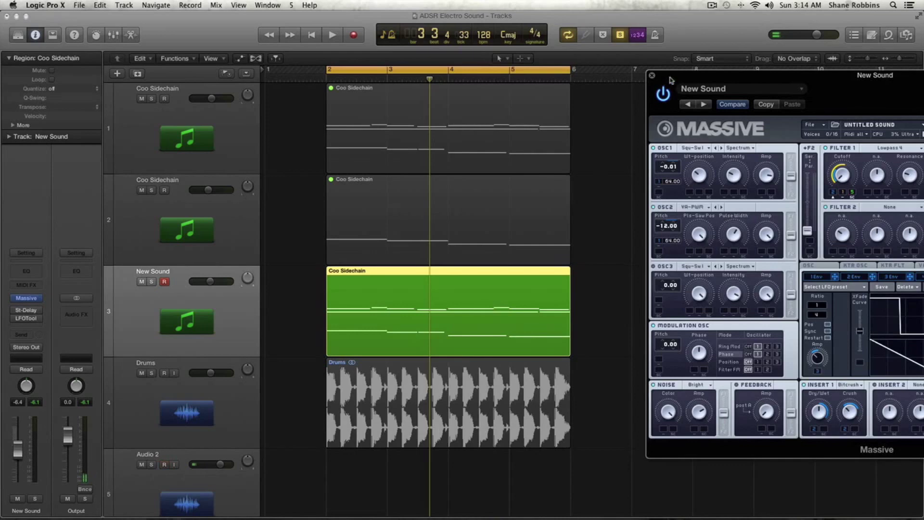
pyautogui.moveTo(670, 78); pyautogui.dragTo(569, 70)
pyautogui.press('super+Down')
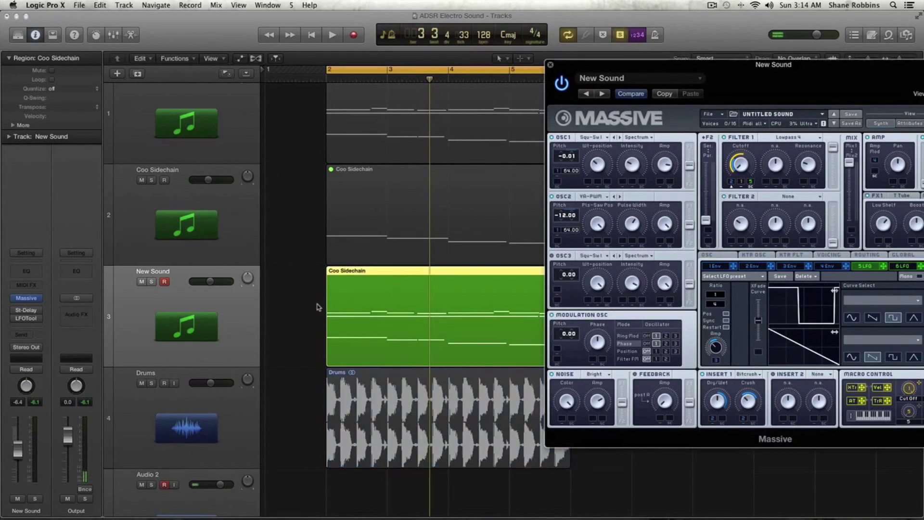
pyautogui.press('super+4')
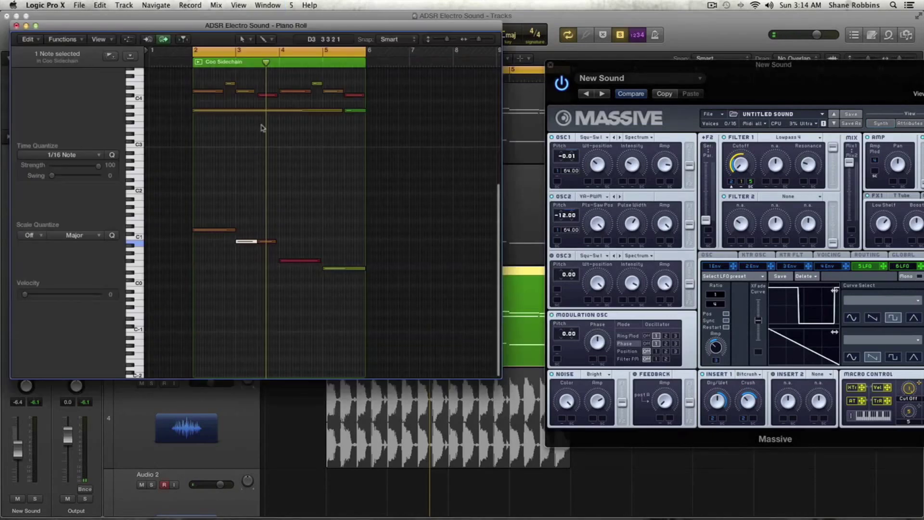
pyautogui.click(222, 111)
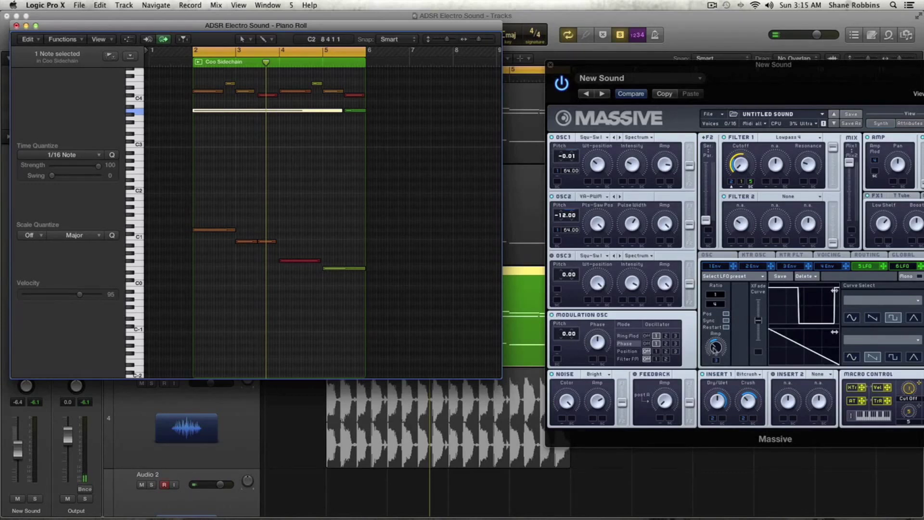
pyautogui.click(717, 362)
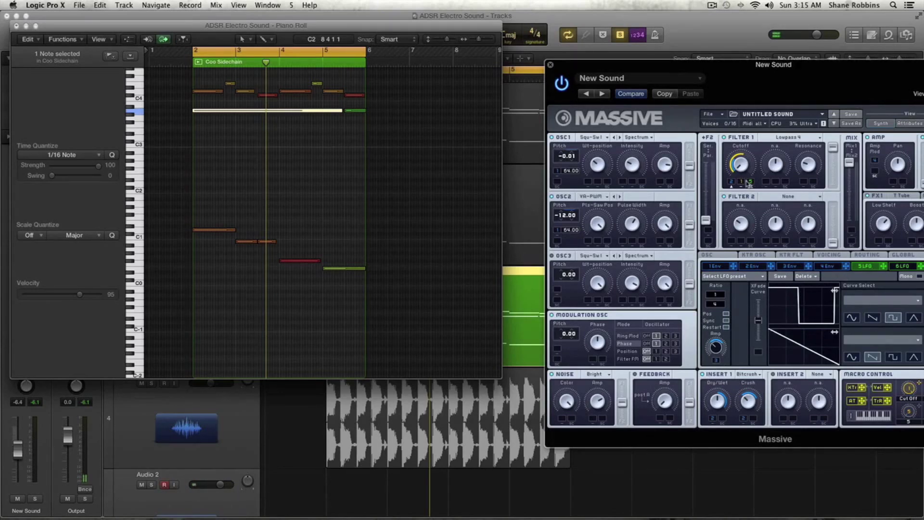
pyautogui.press('space')
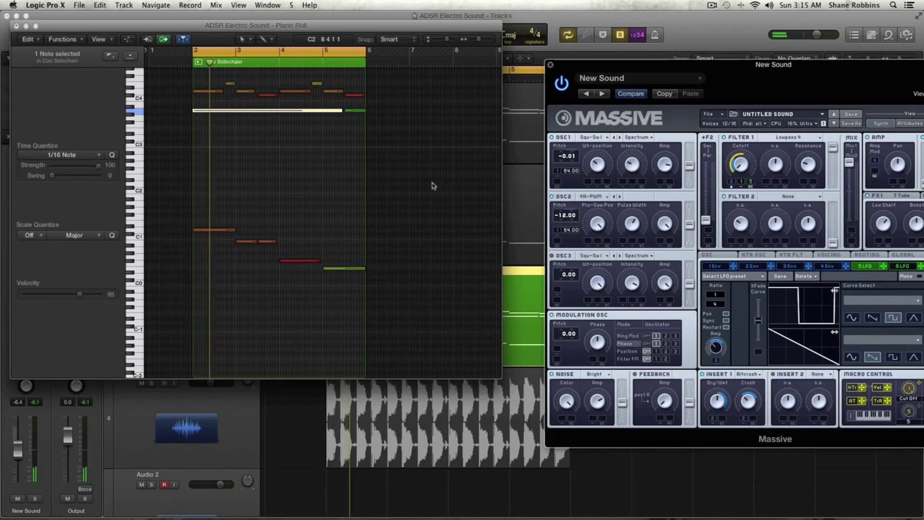
pyautogui.press('space')
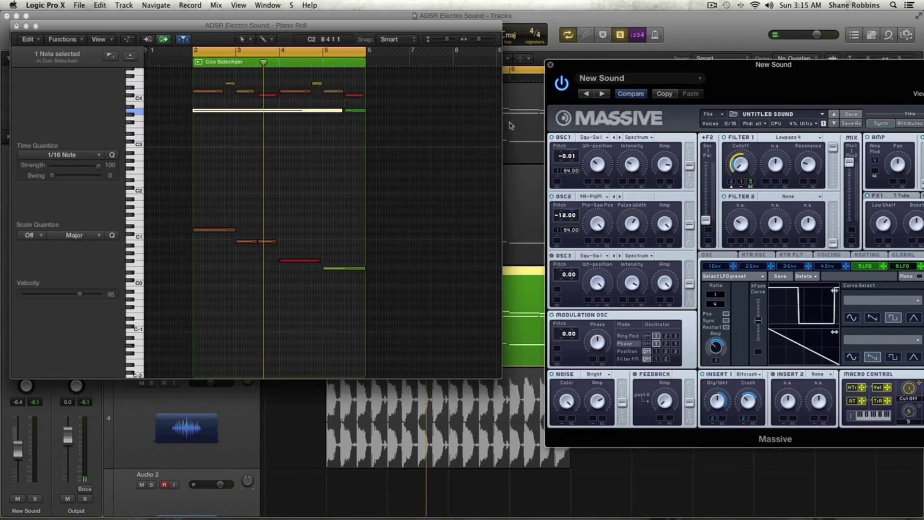
# Close the piano roll, bring the synth window fully into view, and play the sound with the drums.
pyautogui.click(16, 26)
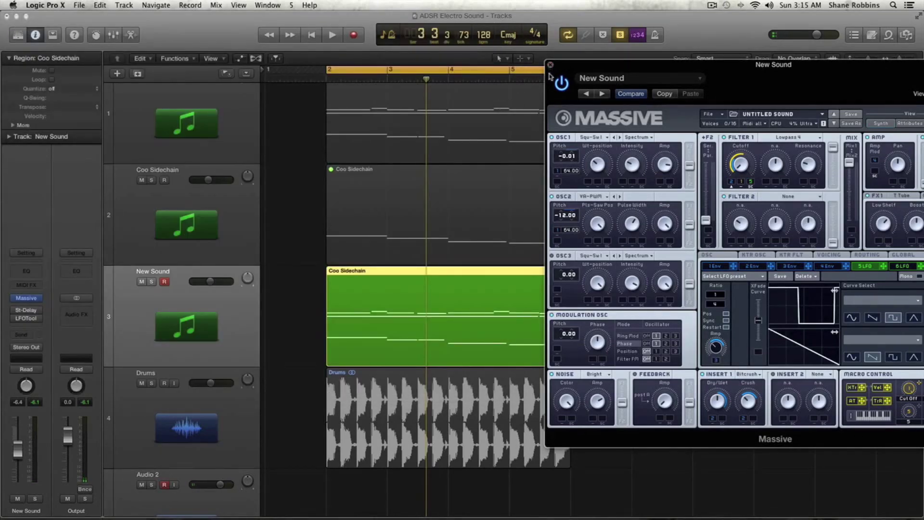
pyautogui.moveTo(615, 78); pyautogui.dragTo(462, 47)
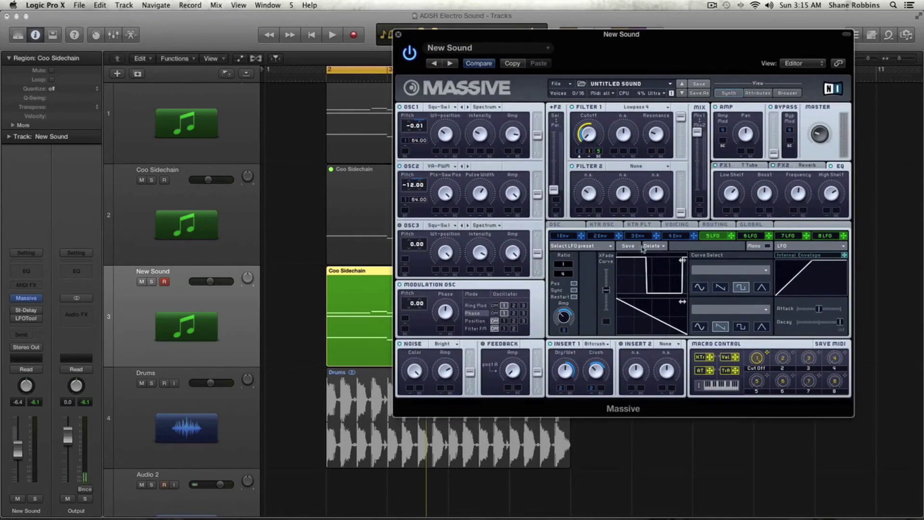
pyautogui.press('space')
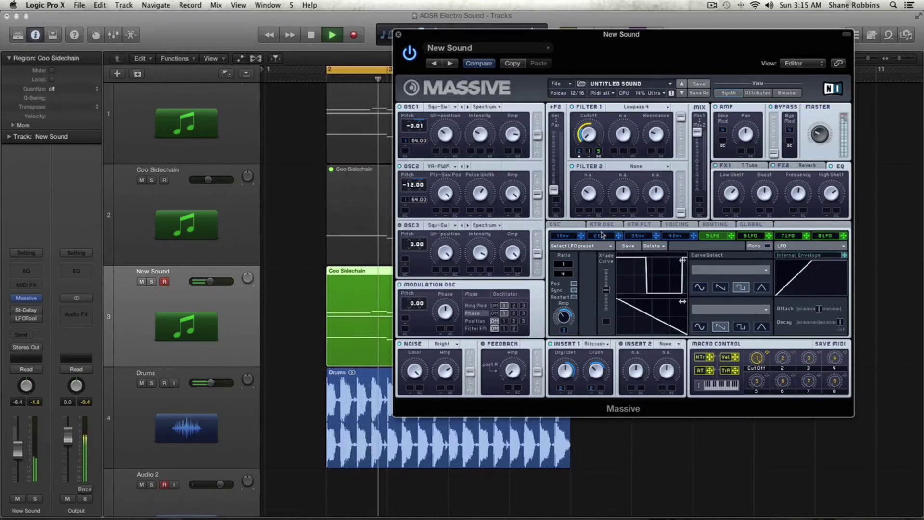
pyautogui.press('space')
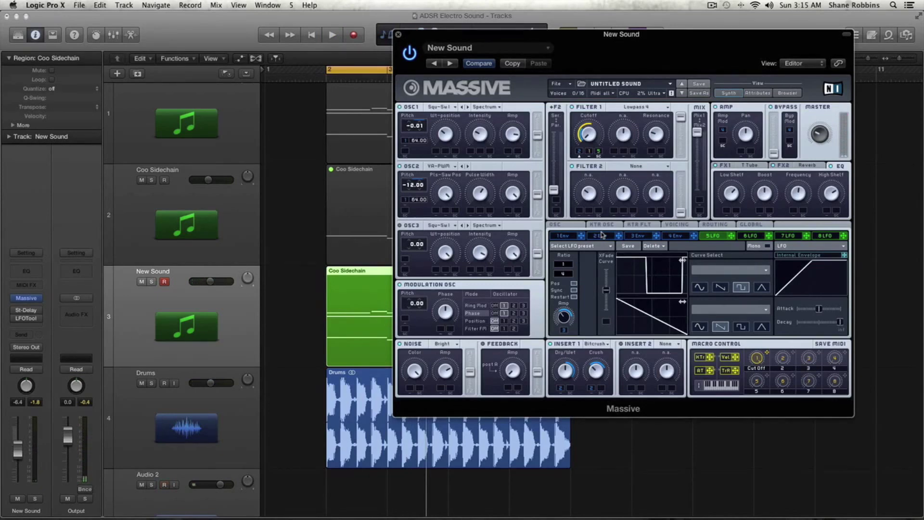
# Assign envelope 3 to the vibrato Depth, set its modulation range, and play the sound with the drums.
pyautogui.click(566, 225)
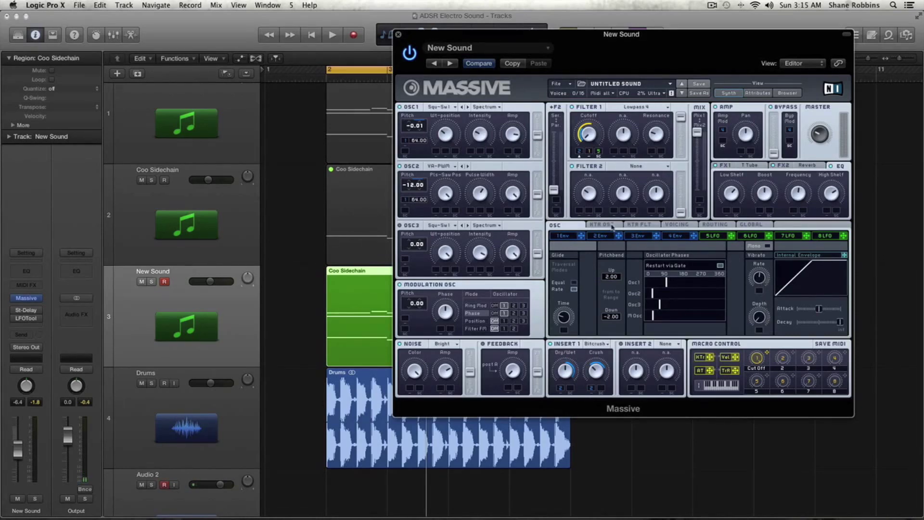
pyautogui.click(639, 236)
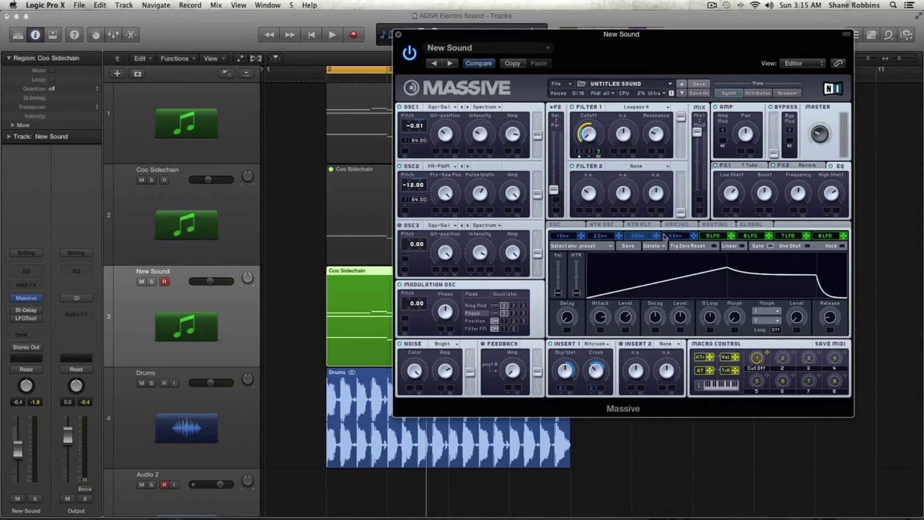
pyautogui.click(565, 226)
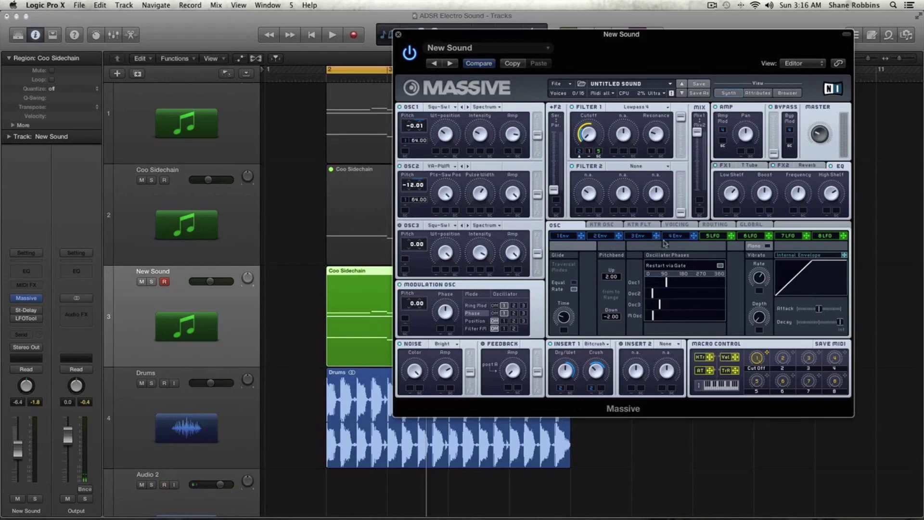
pyautogui.moveTo(759, 331); pyautogui.dragTo(757, 329)
pyautogui.press('space')
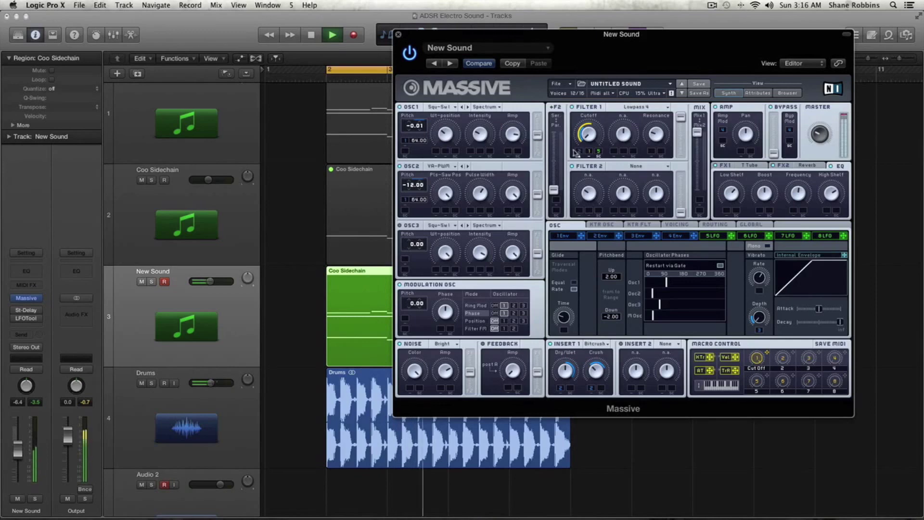
# Audition the New Sound region in solo, close the synth window, and end playback.
pyautogui.press('m')
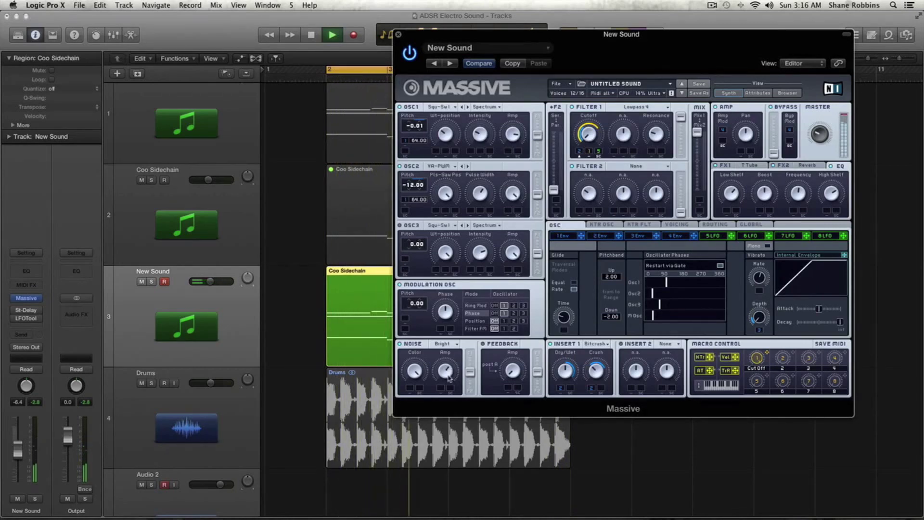
pyautogui.click(399, 35)
pyautogui.press('space')
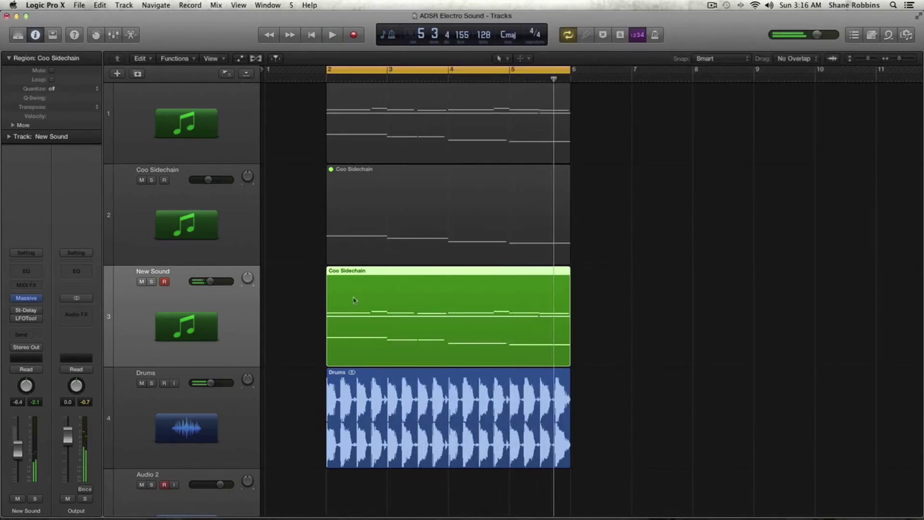
# Solo the New Sound region, reopen Massive from its track, and review the curves of envelopes 1 to 4.
pyautogui.hotkey('ctrl', 's')
pyautogui.click(25, 299)
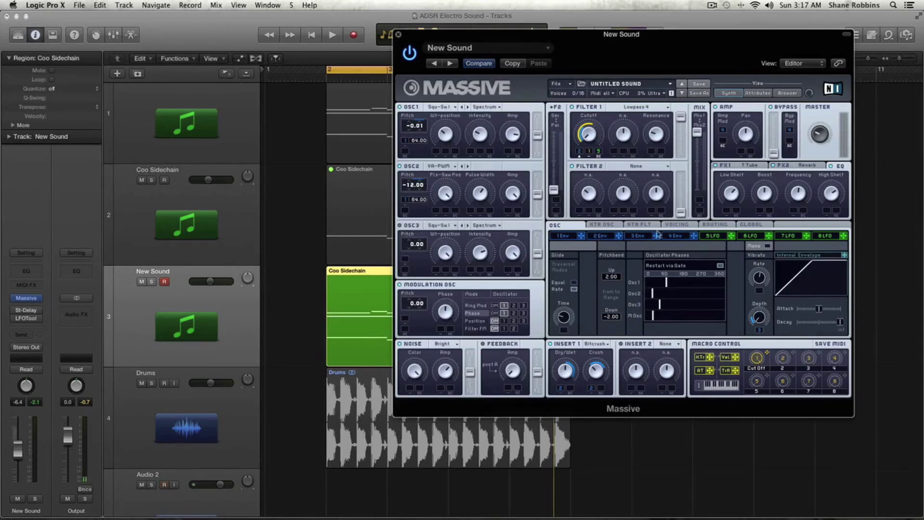
pyautogui.click(569, 236)
pyautogui.click(614, 235)
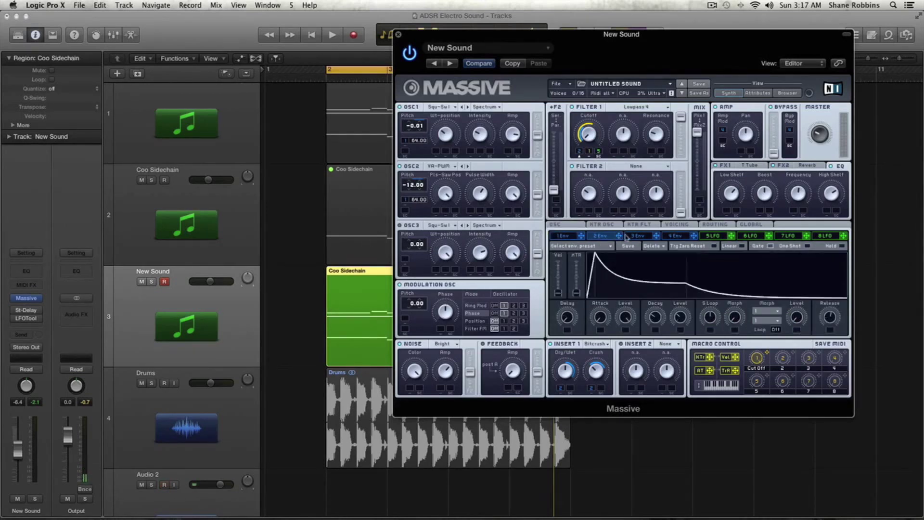
pyautogui.click(643, 236)
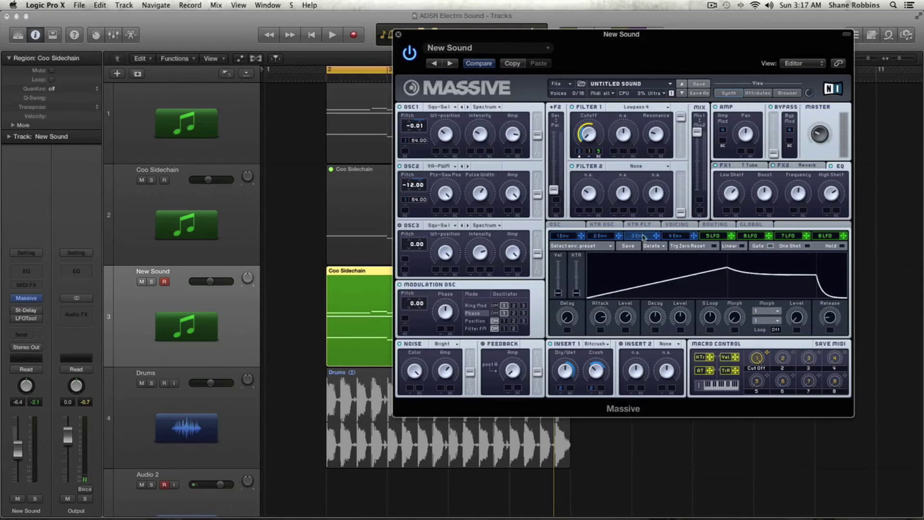
pyautogui.click(675, 236)
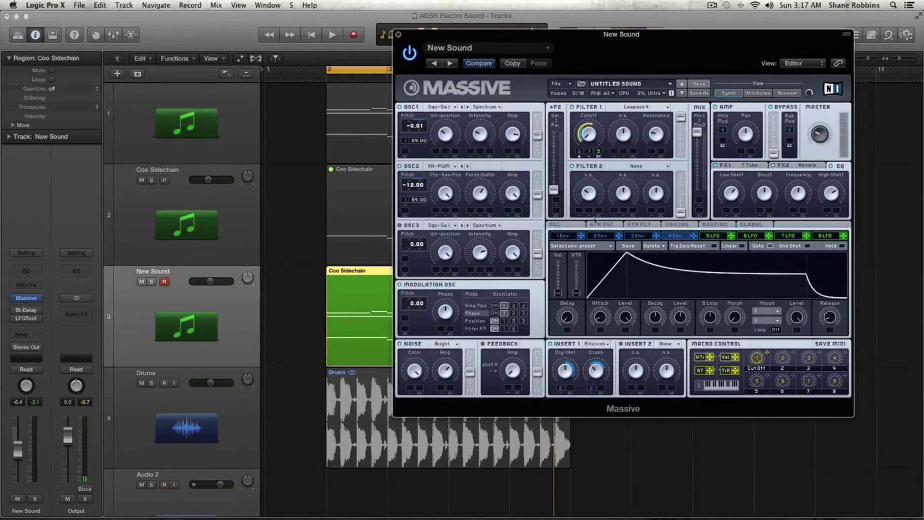
# Lower the attack level of envelope 3 while auditioning the soloed sound, and end playback with the solo released.
pyautogui.click(566, 236)
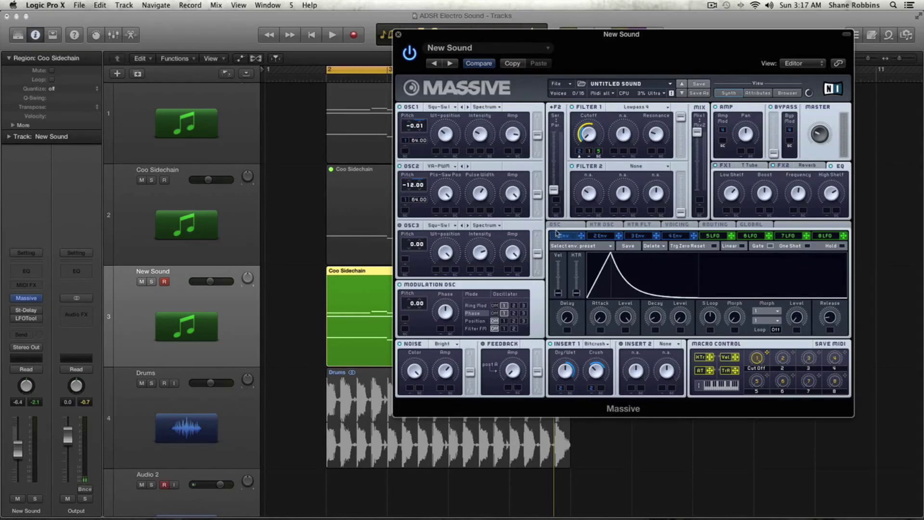
pyautogui.press('space')
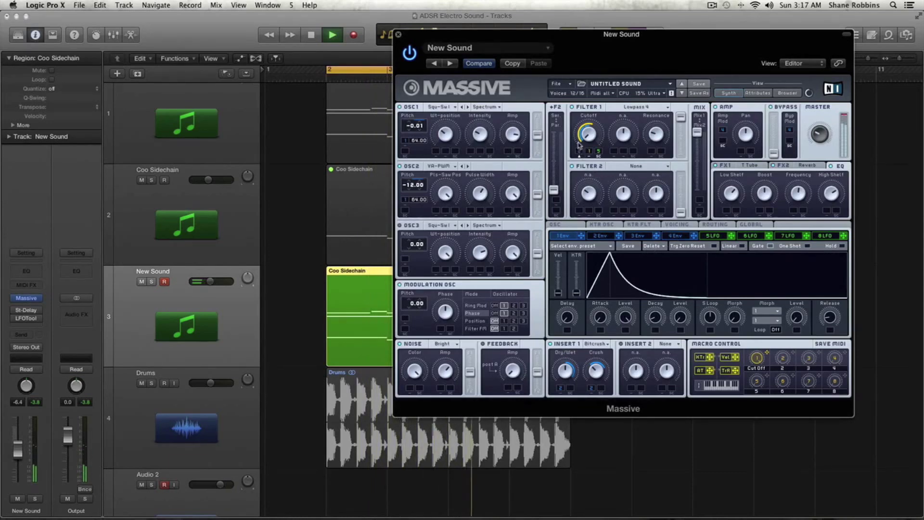
pyautogui.click(632, 235)
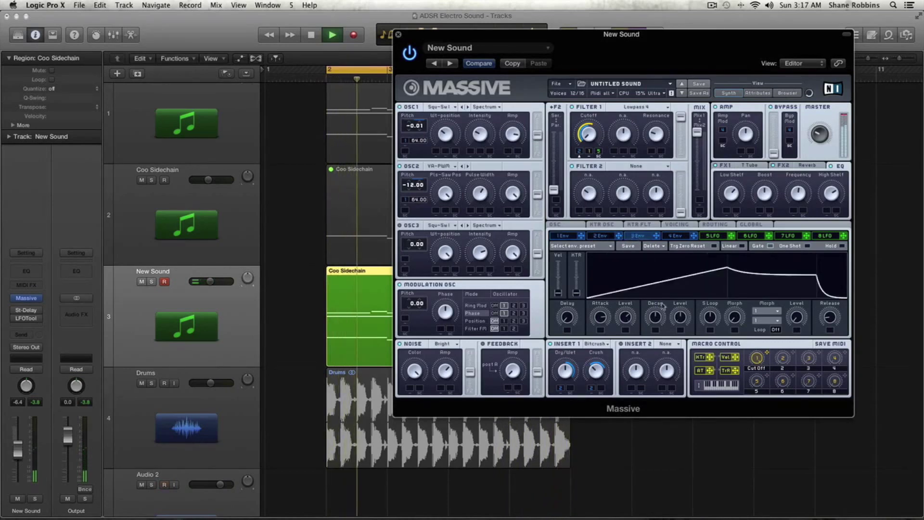
pyautogui.moveTo(676, 319); pyautogui.dragTo(634, 336)
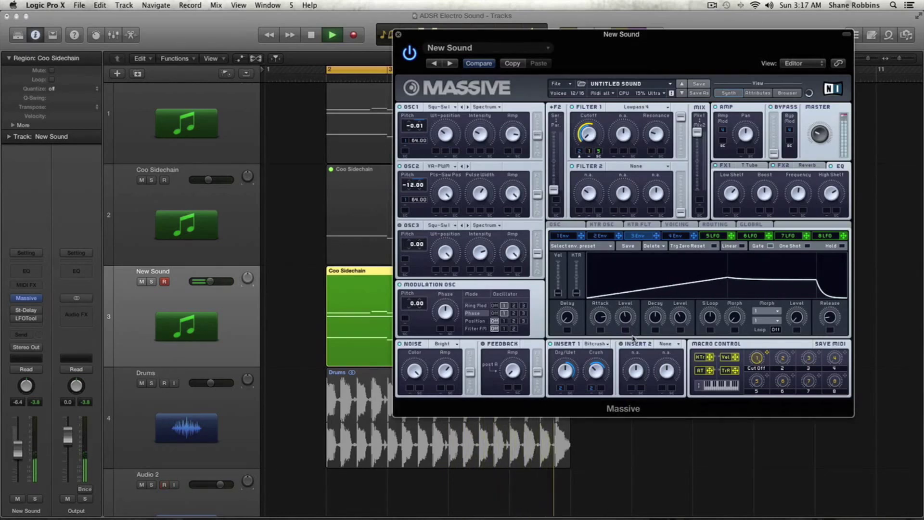
pyautogui.press('space')
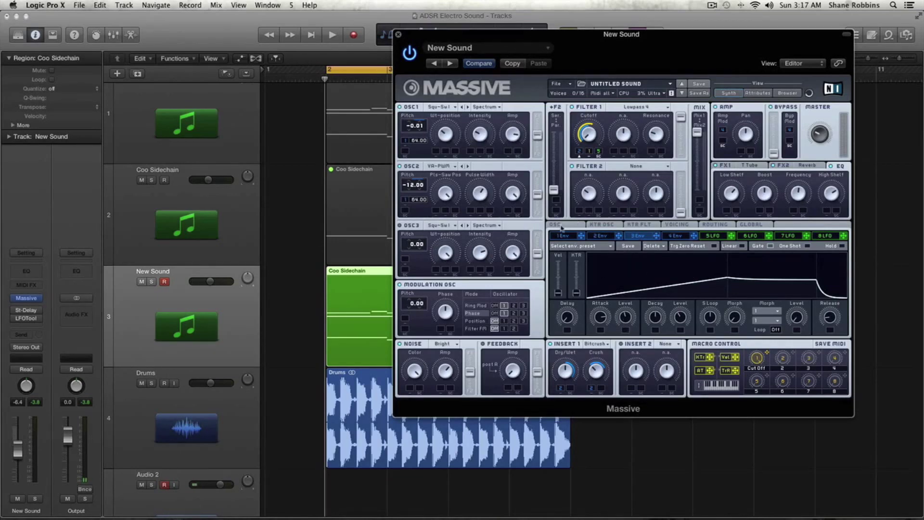
# Review the curves of envelopes 2, 3 and 4 and the oscillator phase and vibrato settings.
pyautogui.click(598, 235)
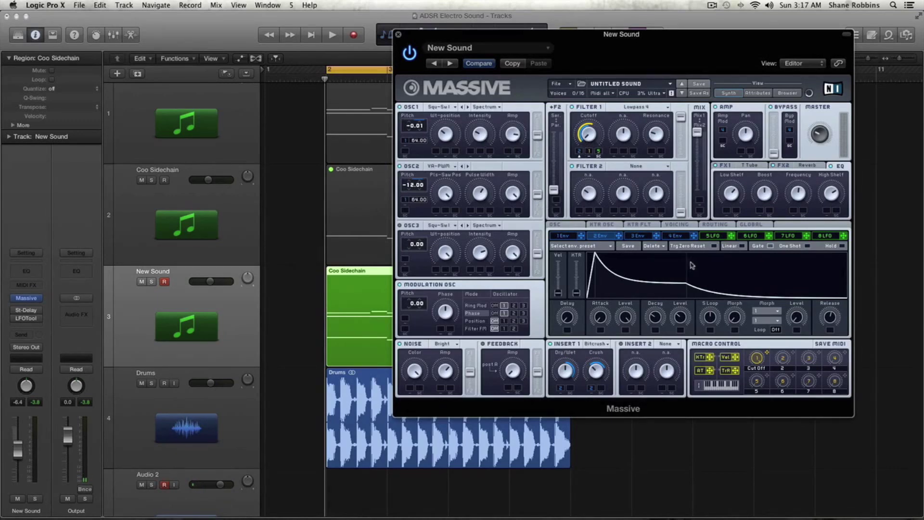
pyautogui.click(638, 235)
pyautogui.click(566, 225)
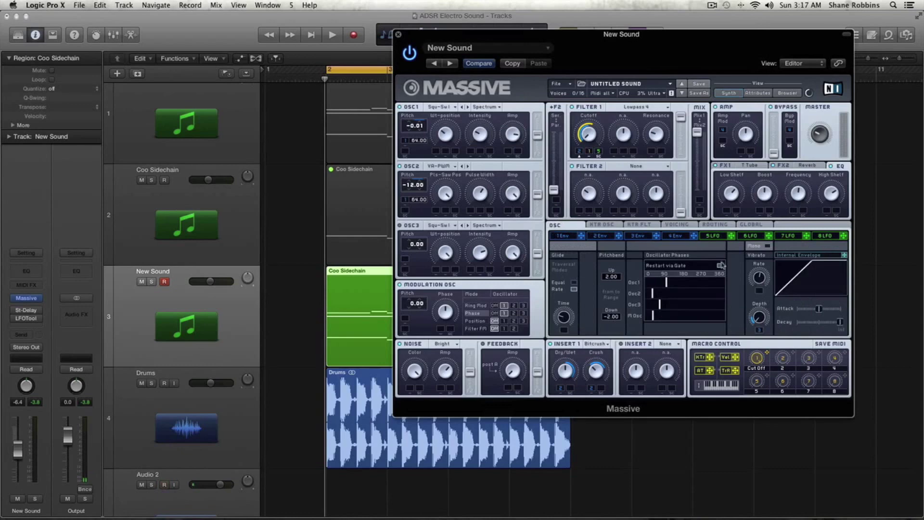
pyautogui.click(676, 236)
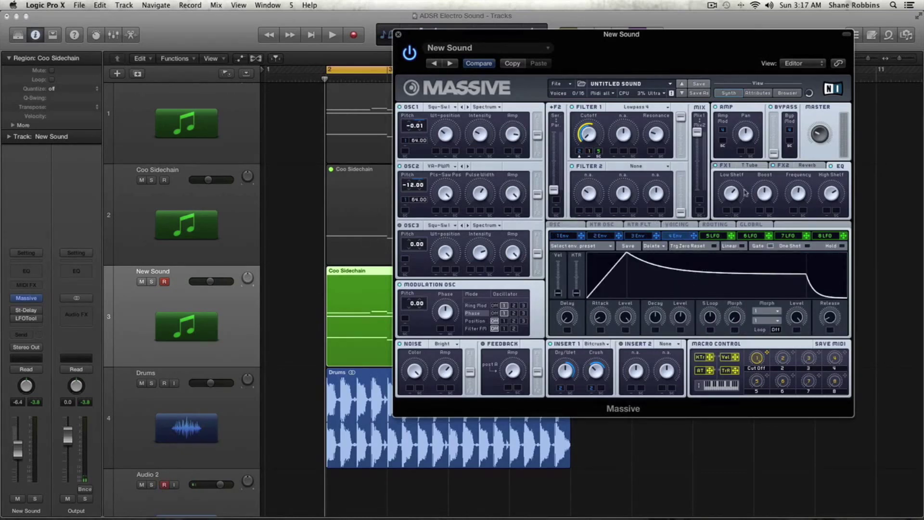
# Play the sound together with the drums and check the voicing settings.
pyautogui.press('space')
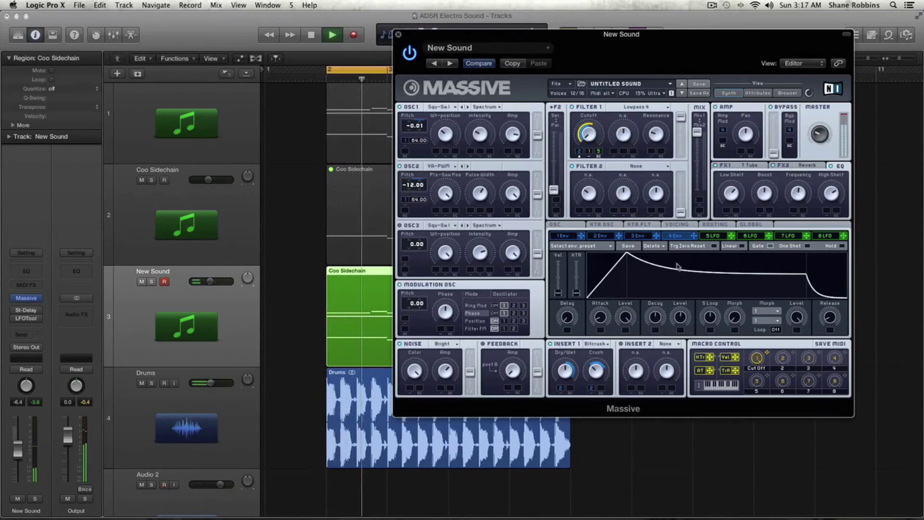
pyautogui.moveTo(23, 319)
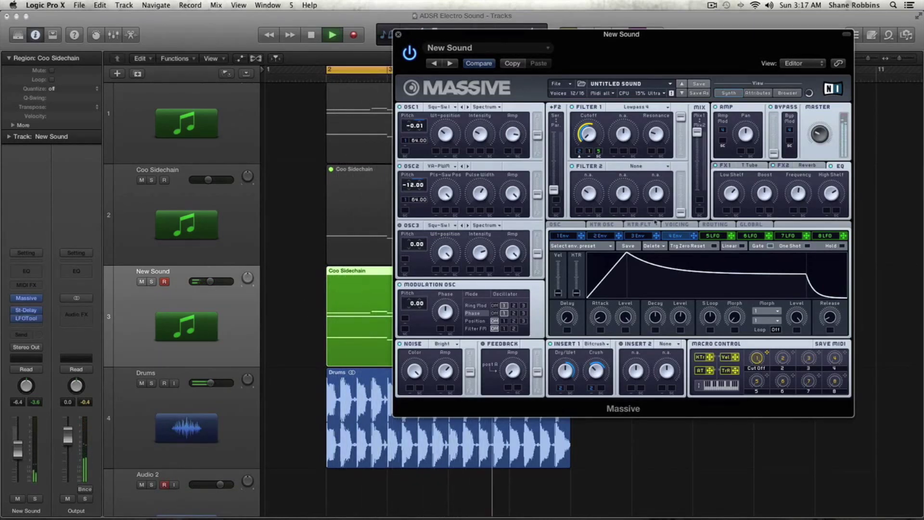
pyautogui.click(675, 225)
pyautogui.press('space')
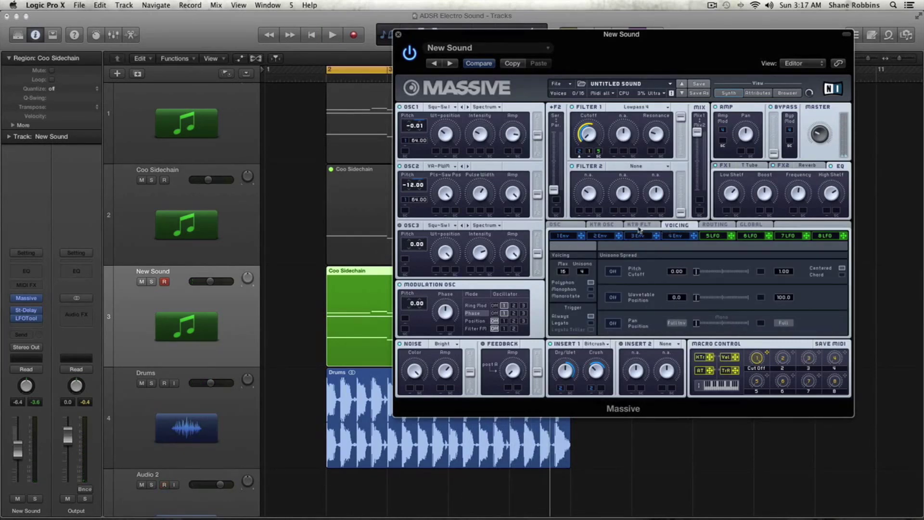
# Shift the Osc1 restart phase to slightly below 90 while auditioning the sound with the drums.
pyautogui.click(564, 226)
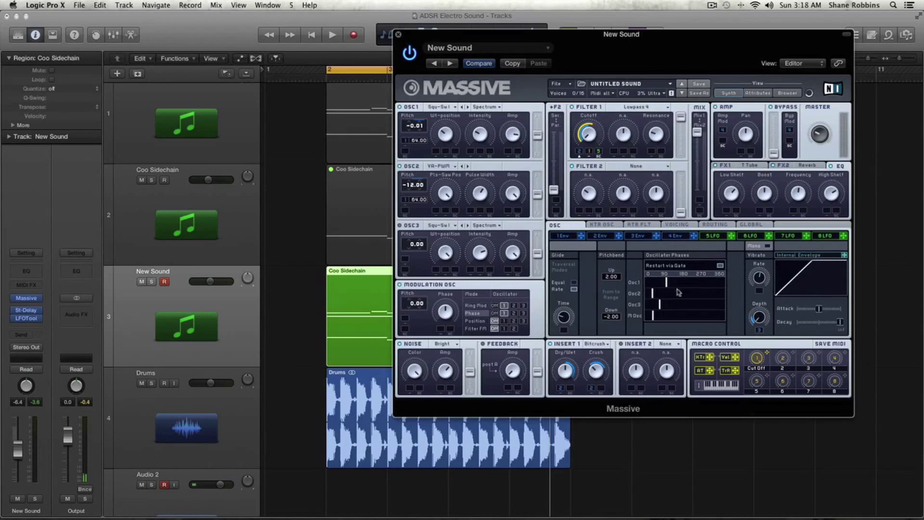
pyautogui.moveTo(667, 287); pyautogui.dragTo(661, 287)
pyautogui.press('space')
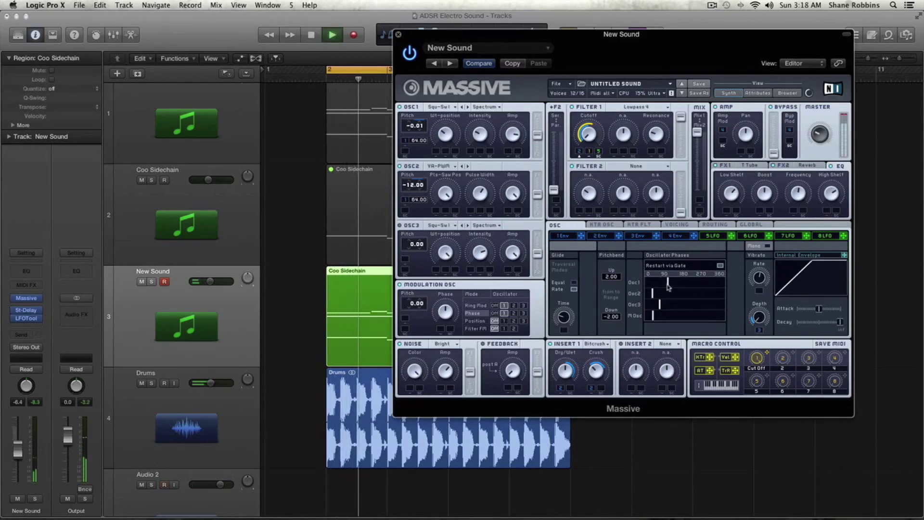
pyautogui.moveTo(661, 287); pyautogui.dragTo(667, 287)
pyautogui.press('space')
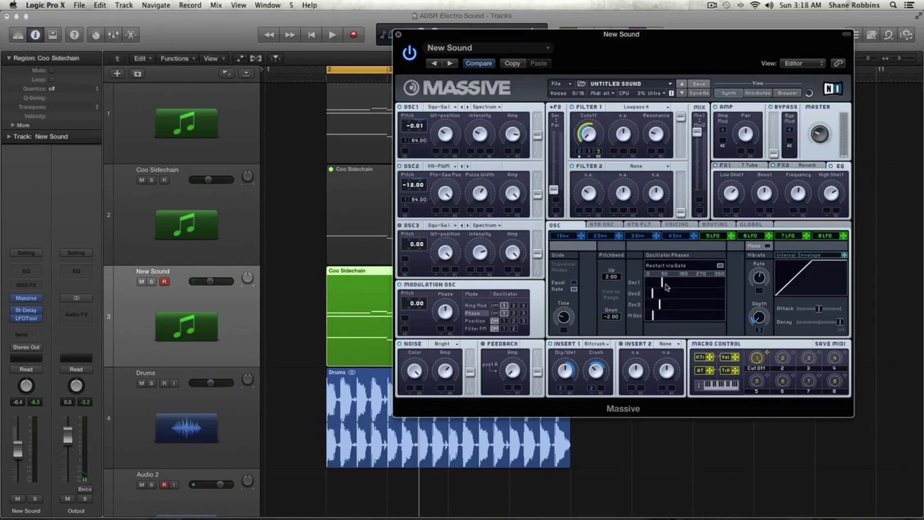